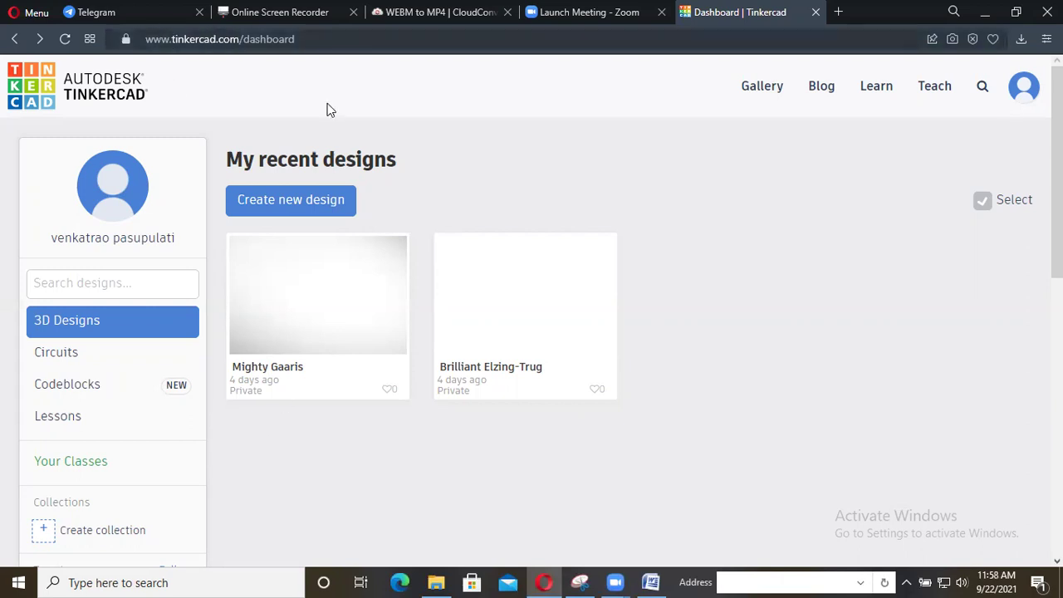
- Create a new circuit from the Circuits section of the dashboard
left_click(1024, 90)
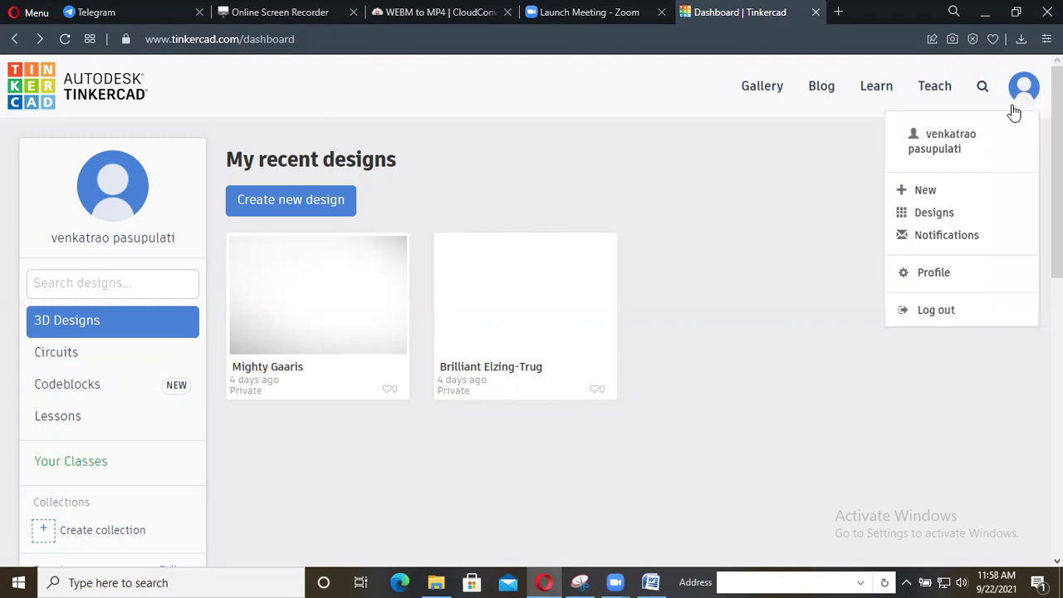
left_click(721, 179)
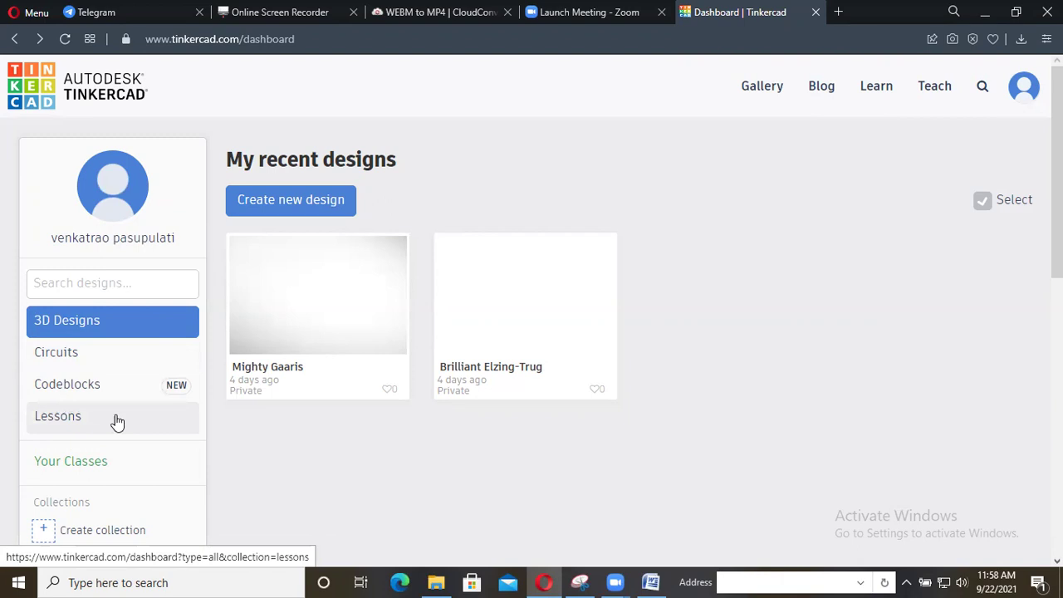
left_click(62, 360)
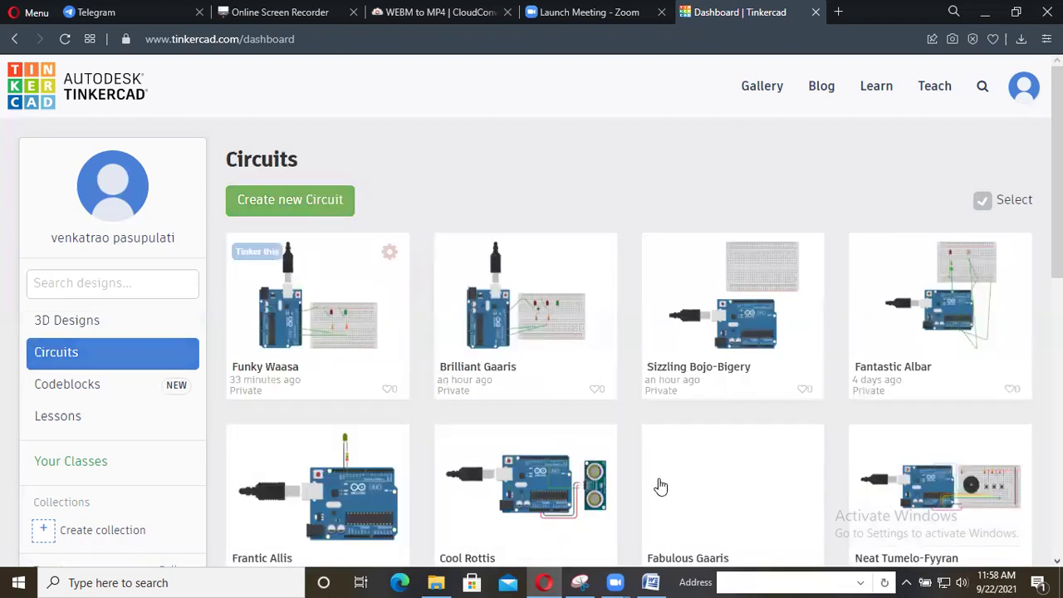
left_click(281, 211)
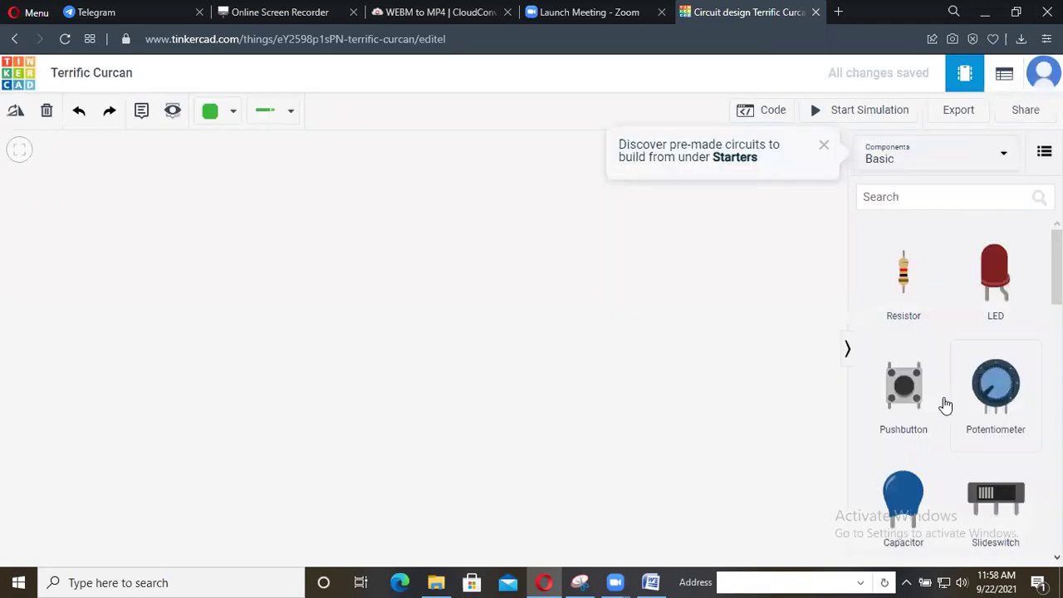
- Find the Arduino Uno R3 among the basic components and place it in the workspace
scroll(946, 410, "down", 2)
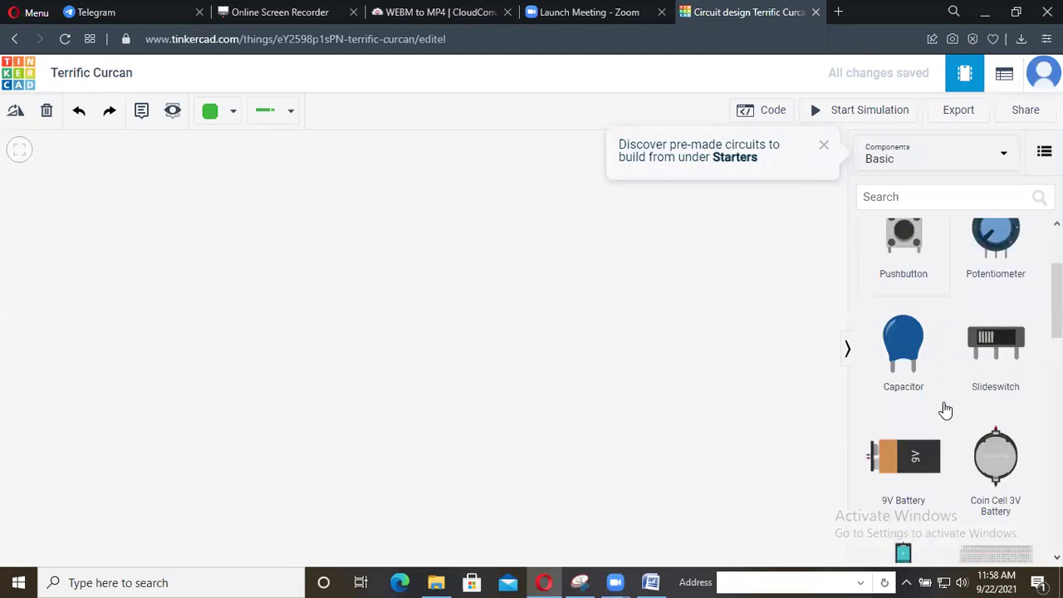
scroll(945, 409, "down", 4)
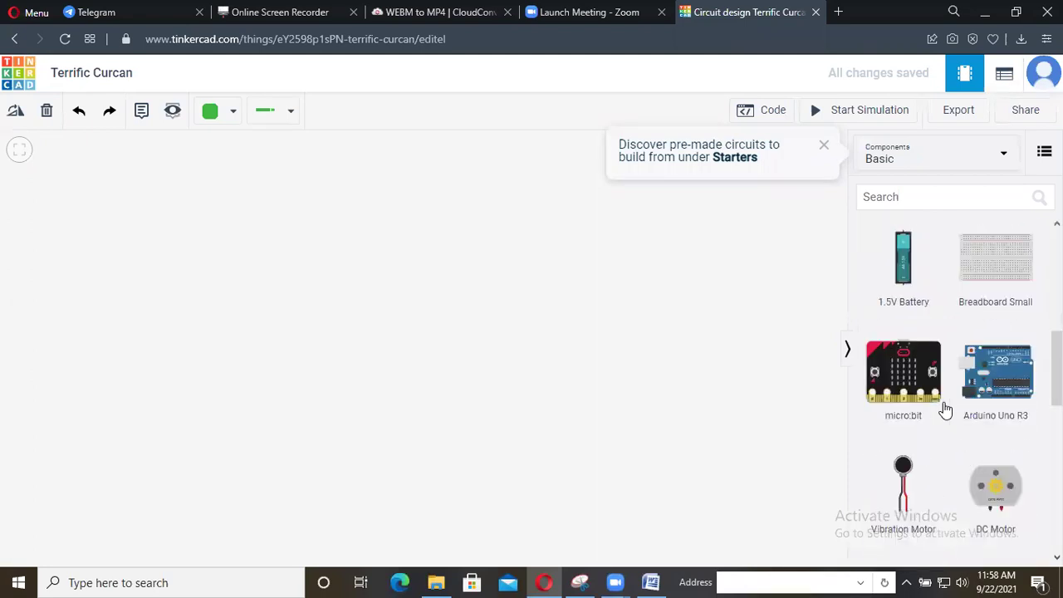
scroll(945, 409, "down", 1)
scroll(945, 409, "up", 1)
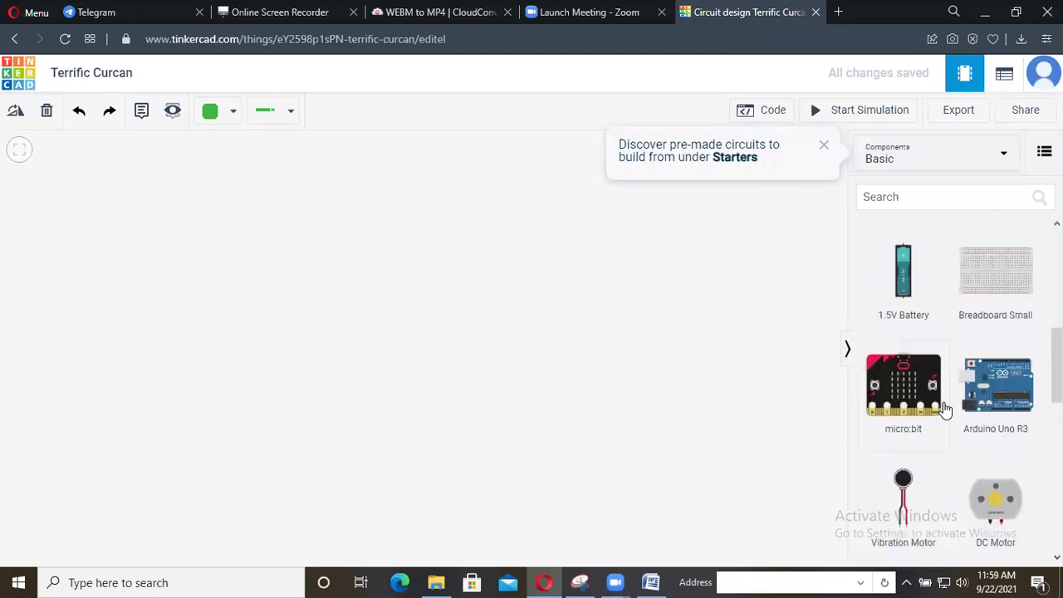
scroll(945, 410, "up", 3)
scroll(945, 409, "down", 3)
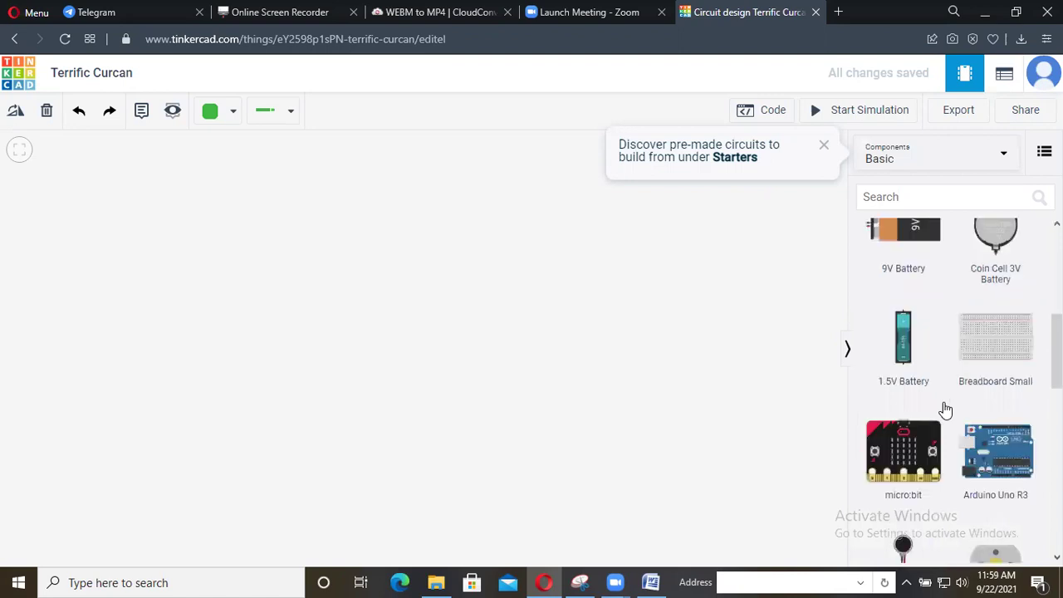
scroll(945, 409, "down", 1)
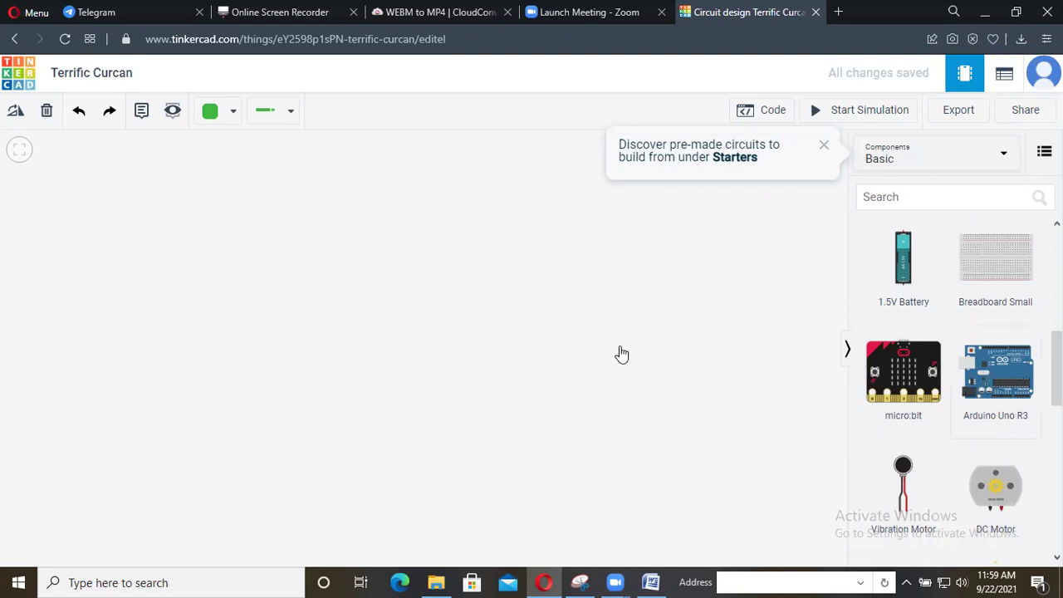
left_click(343, 348)
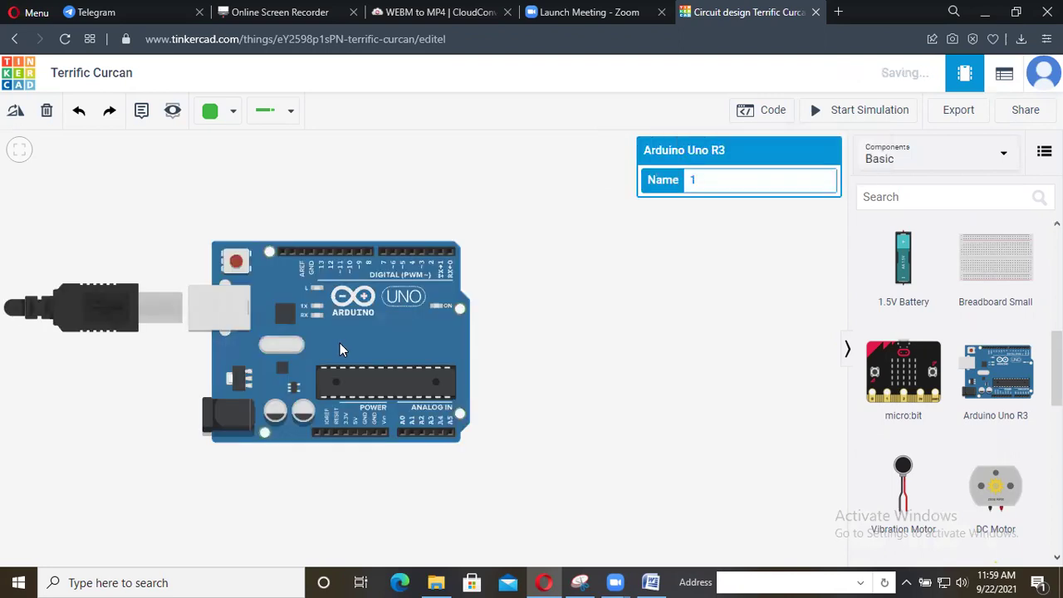
- Rotate the Arduino Uno 90 degrees clockwise so its USB connector faces up
left_click(17, 117)
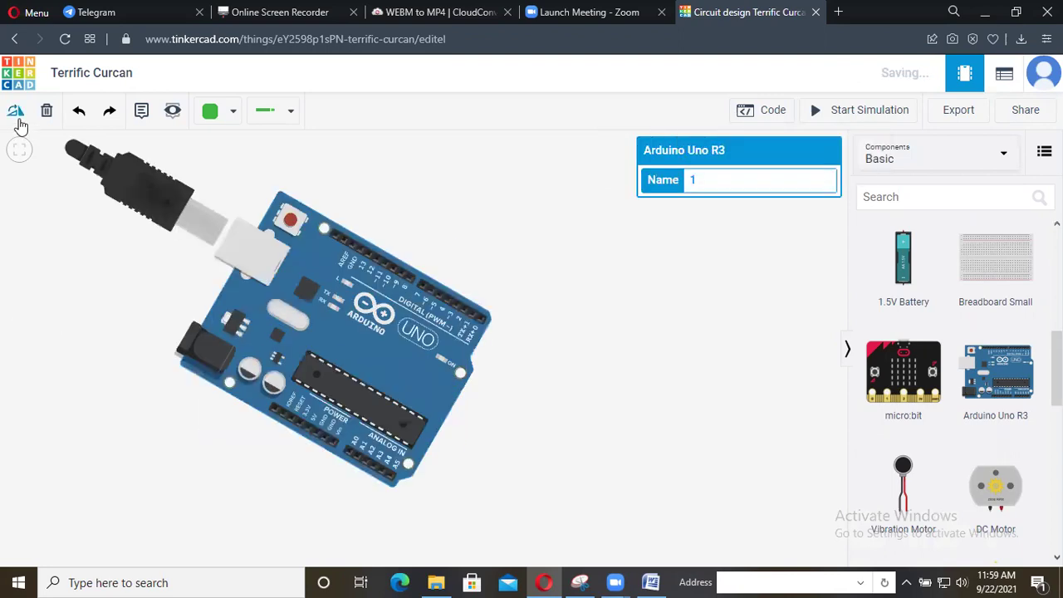
left_click(18, 118)
left_click(18, 118)
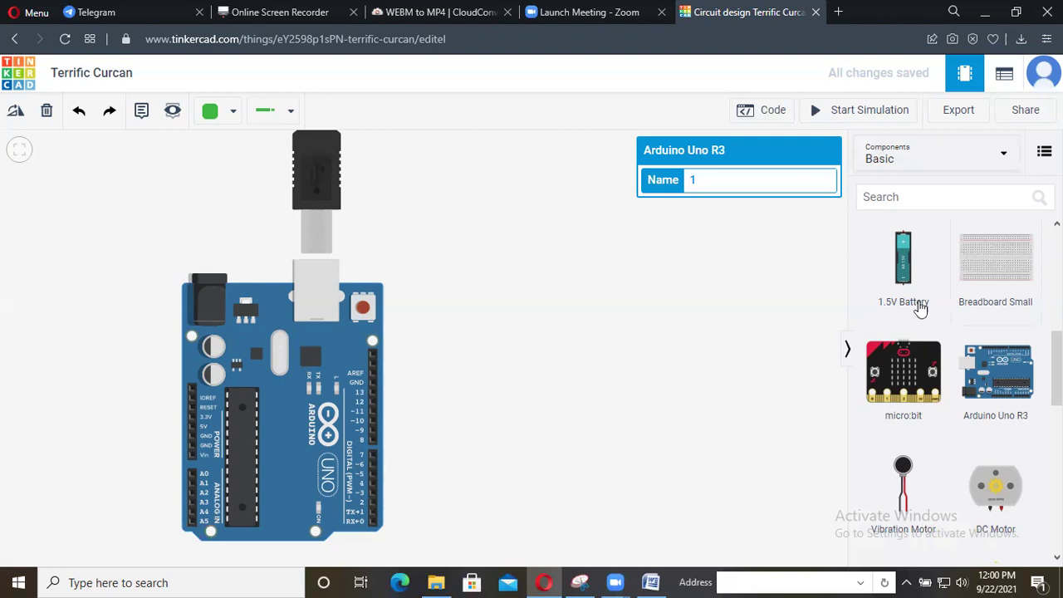
- Place a small breadboard beside the Arduino's digital pins and a red LED on it with its legs in columns 7 and 8
left_click(570, 368)
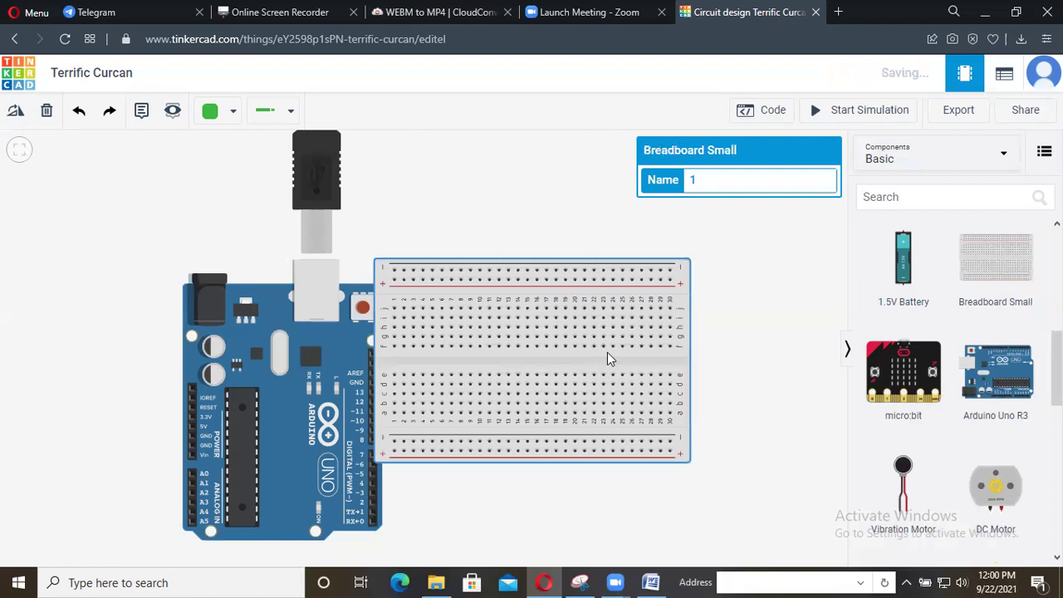
left_click_drag(610, 356, 657, 368)
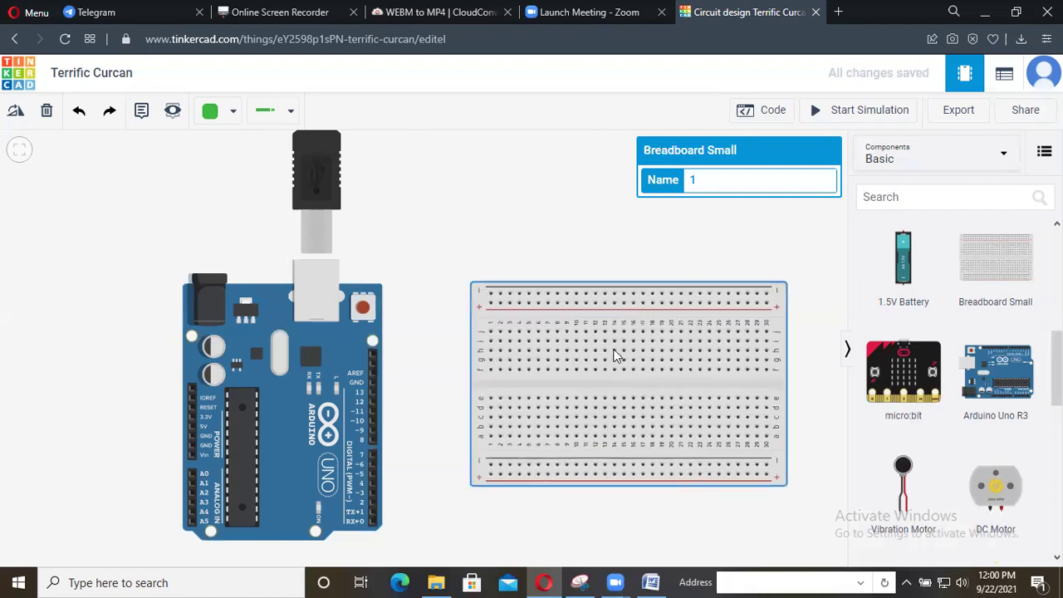
key("ctrl+z")
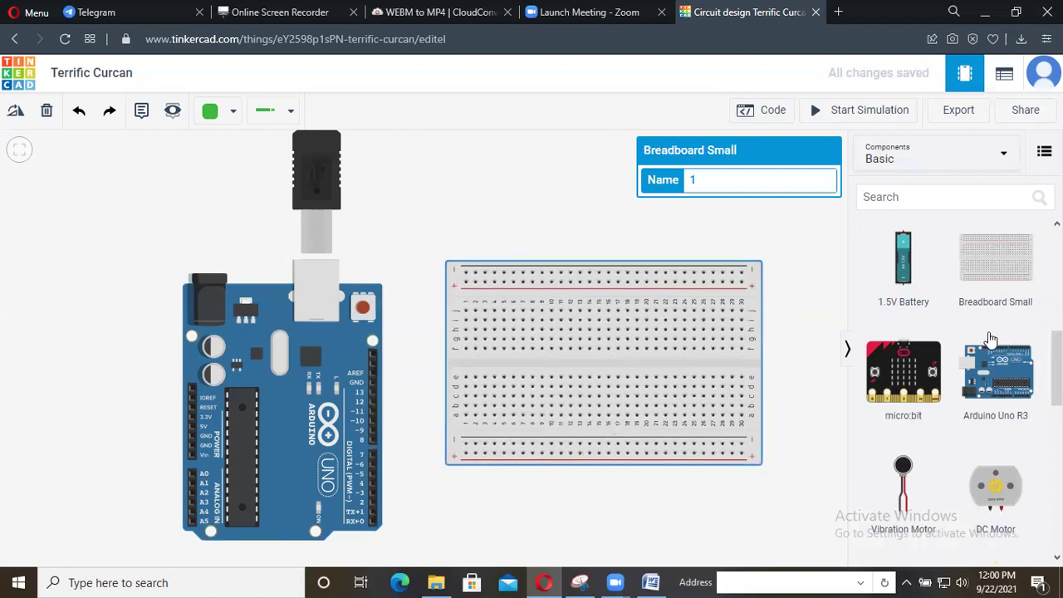
scroll(993, 324, "up", 5)
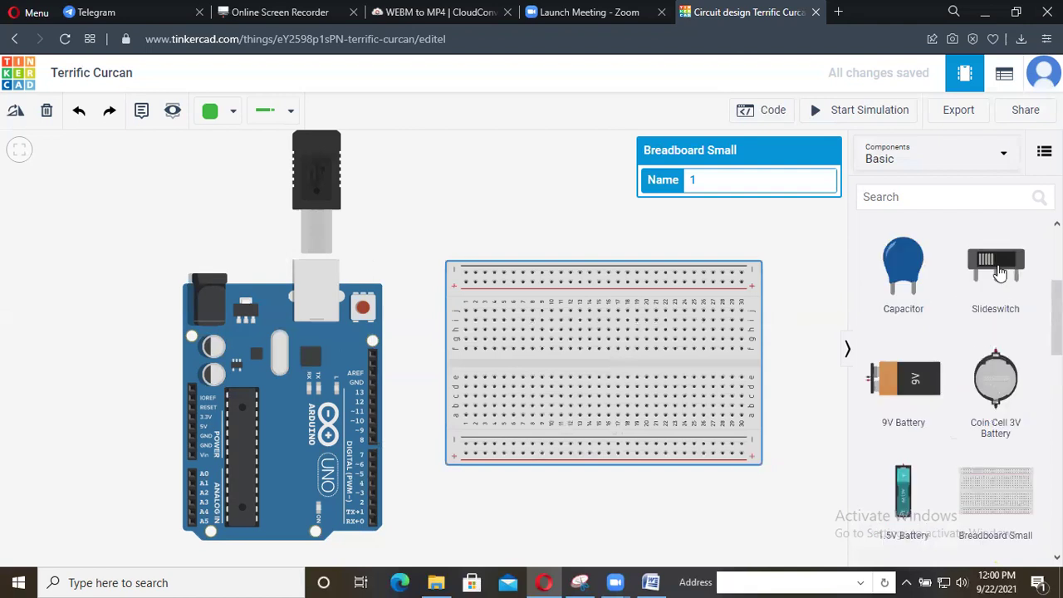
left_click(535, 333)
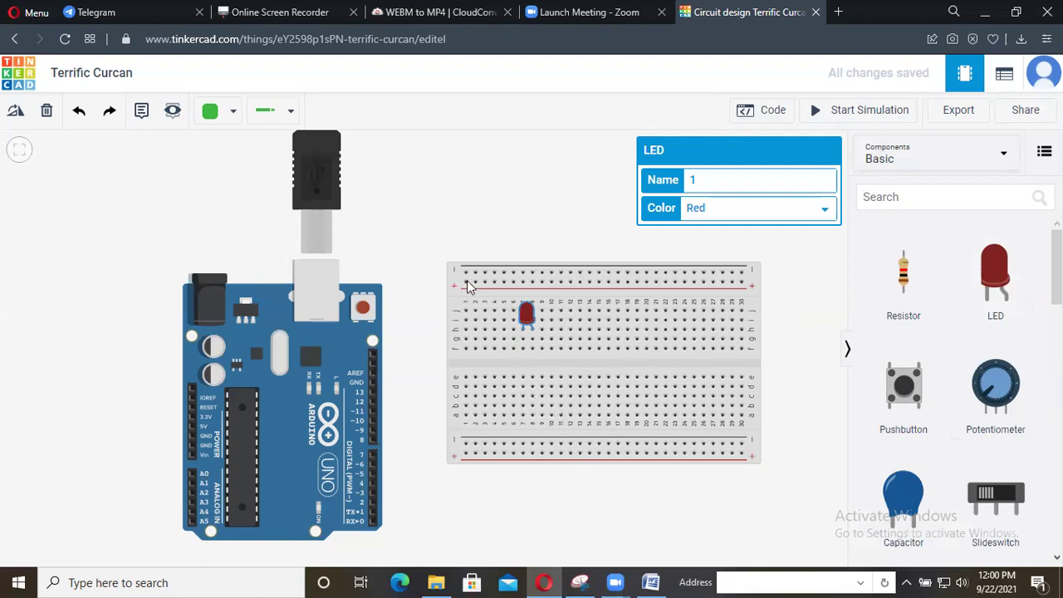
- Wire the Arduino's GND pin to the breadboard's upper positive rail and that rail to the LED's column 7
left_click_drag(466, 283, 375, 387)
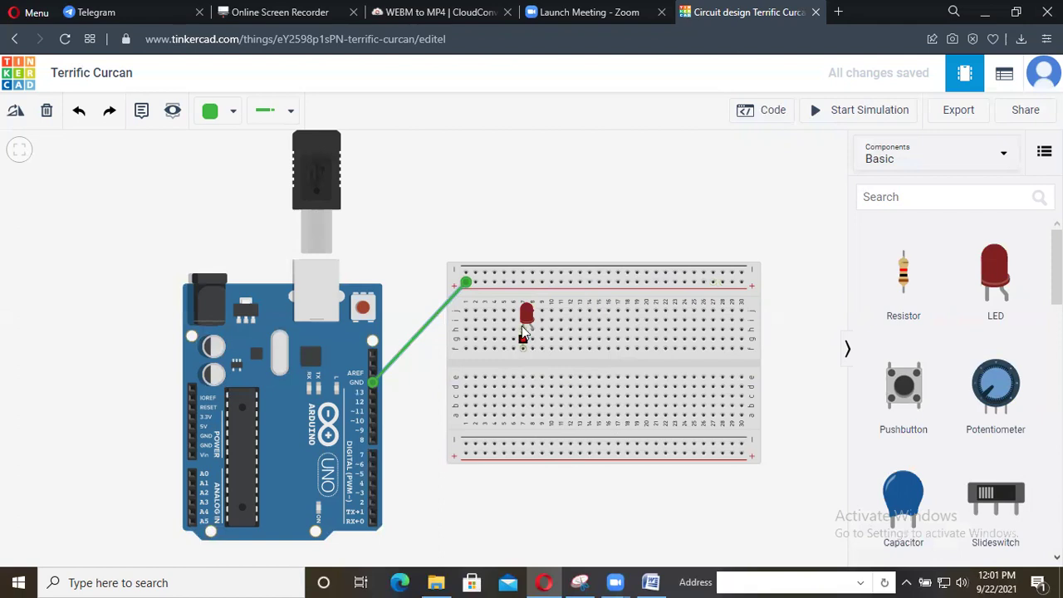
left_click(523, 339)
left_click(485, 283)
- Place a resistor in column 8 across the breadboard's centre gap, below the LED, and set its resistance to 220 Ω
left_click_drag(902, 279, 532, 367)
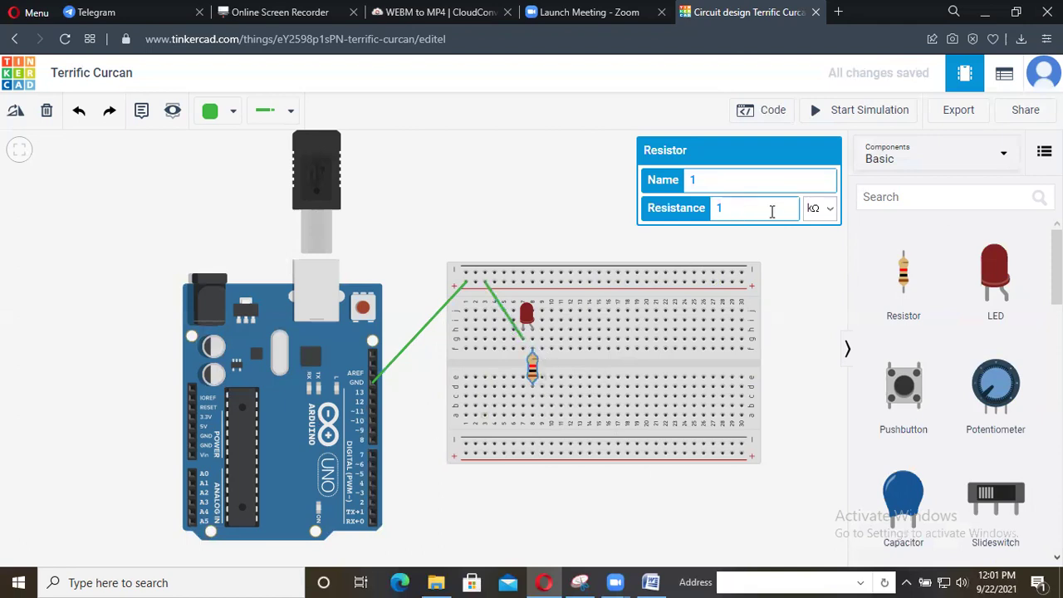
double_click(739, 211)
type("220")
left_click(823, 214)
left_click(821, 287)
- Wire the resistor's lower end in column 8 to Arduino digital pin 13
left_click(532, 397)
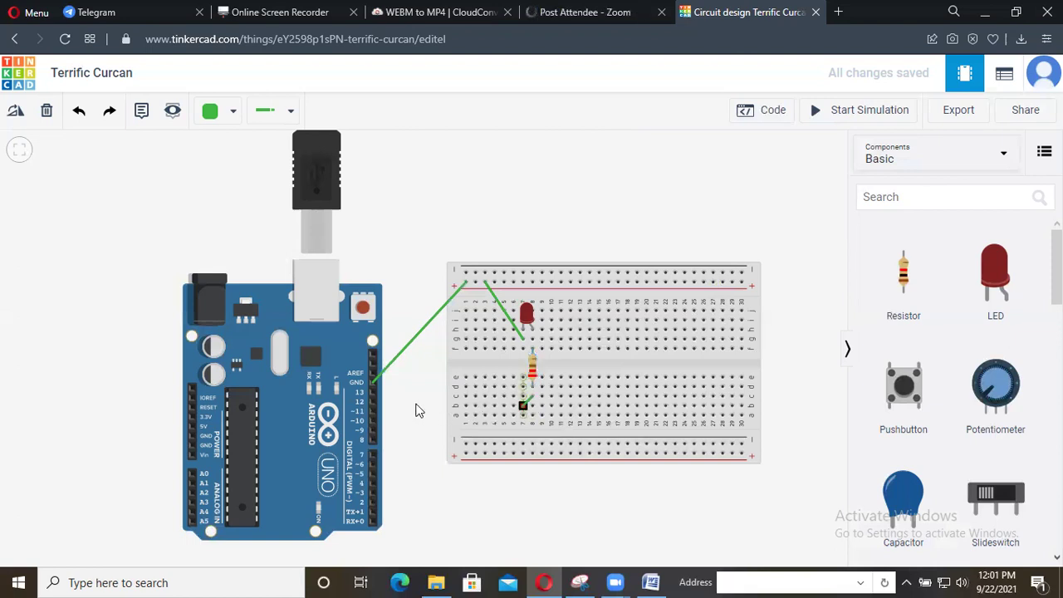
left_click(371, 394)
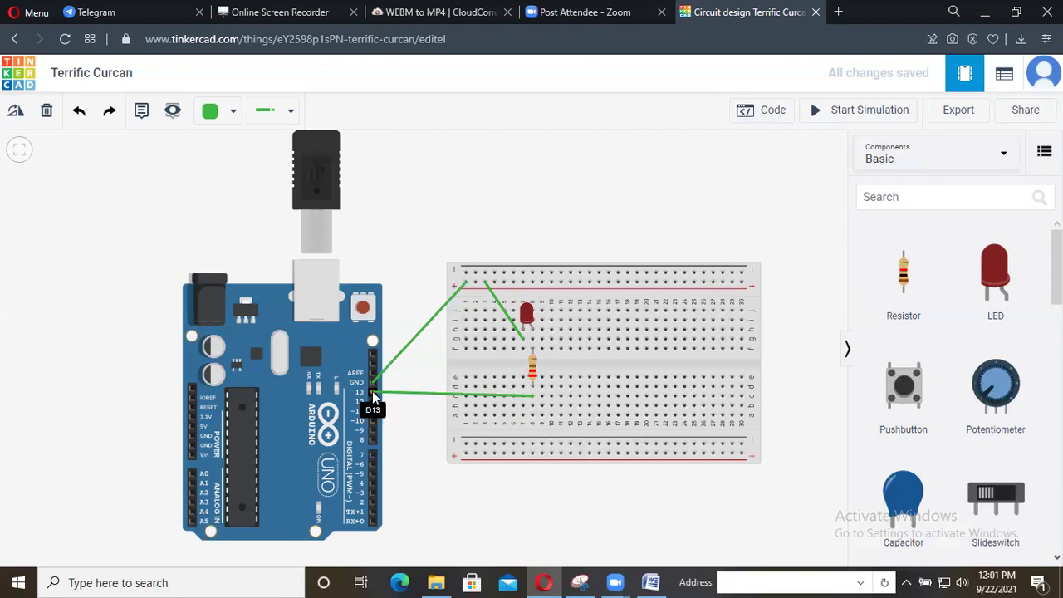
left_click(372, 392)
- Open the code editor and switch the program from Blocks to Text
left_click(759, 134)
left_click(761, 117)
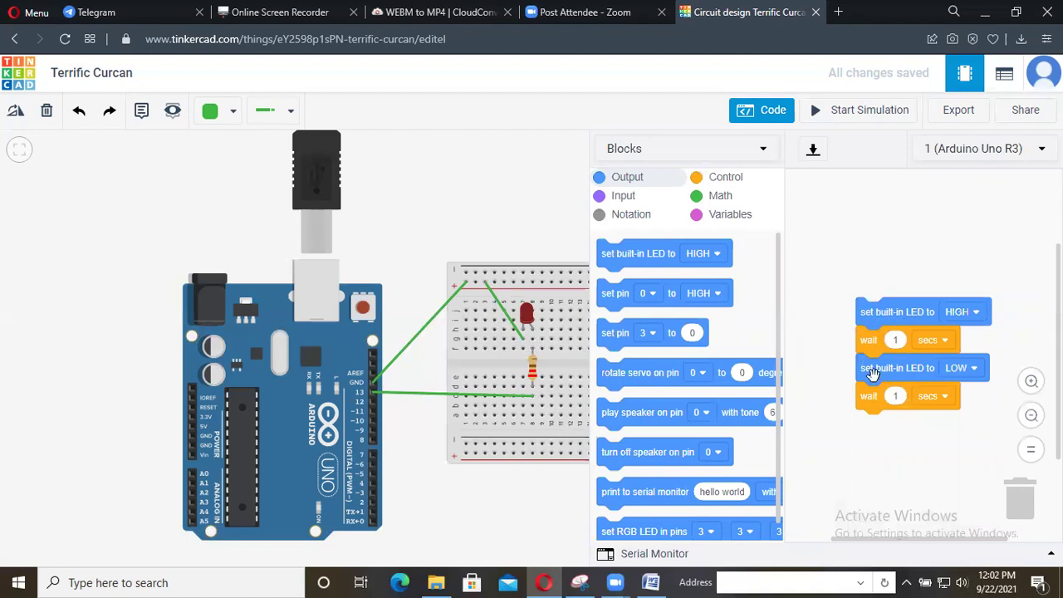
left_click(731, 152)
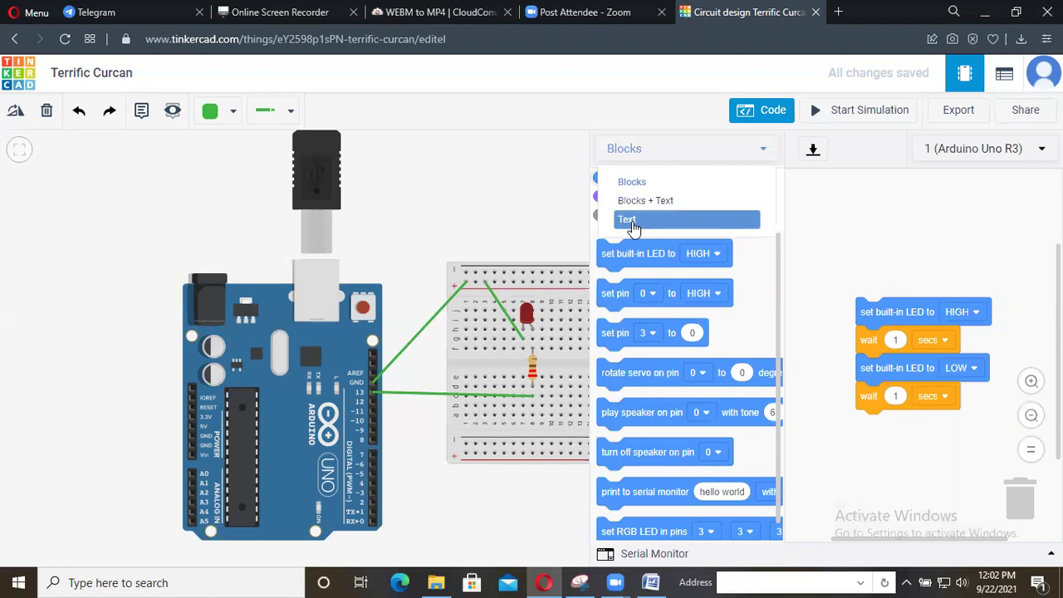
left_click(598, 223)
left_click(595, 223)
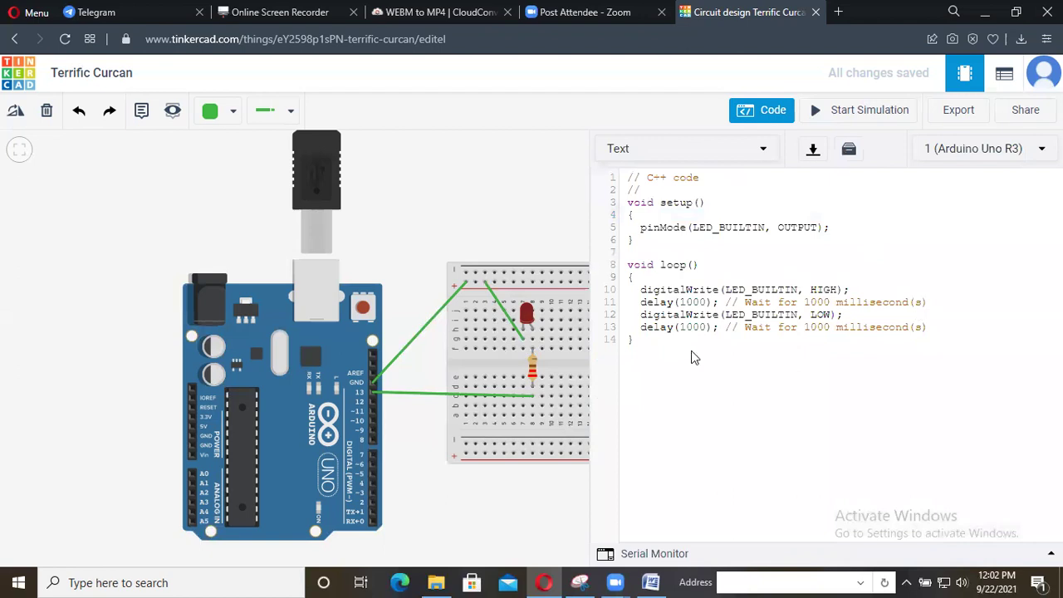
left_click(702, 277)
- Run and stop the simulation of the LED on pin 13, and review the C++ code
left_click(757, 115)
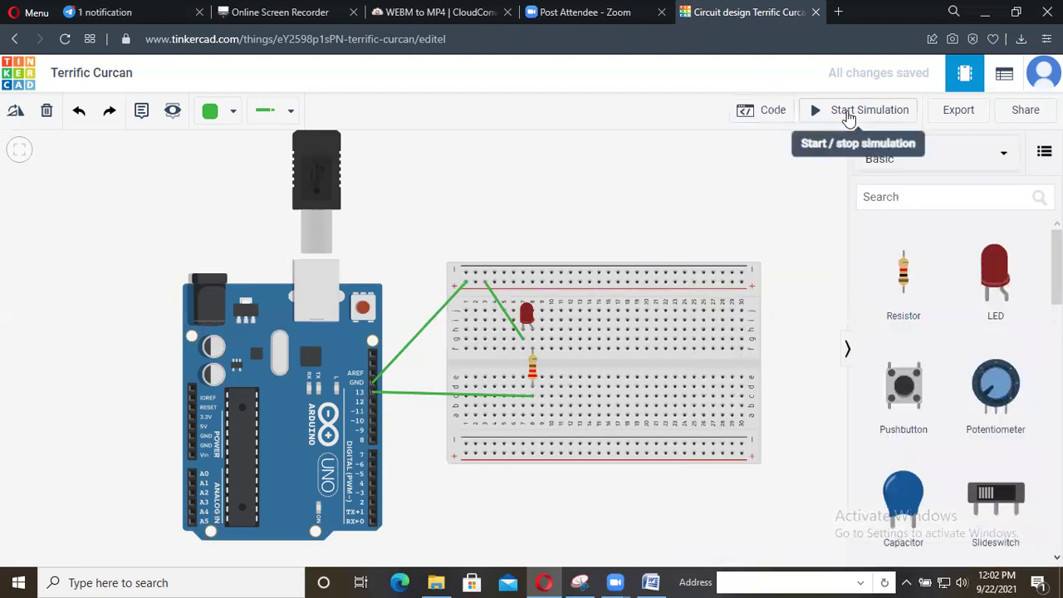
left_click(849, 117)
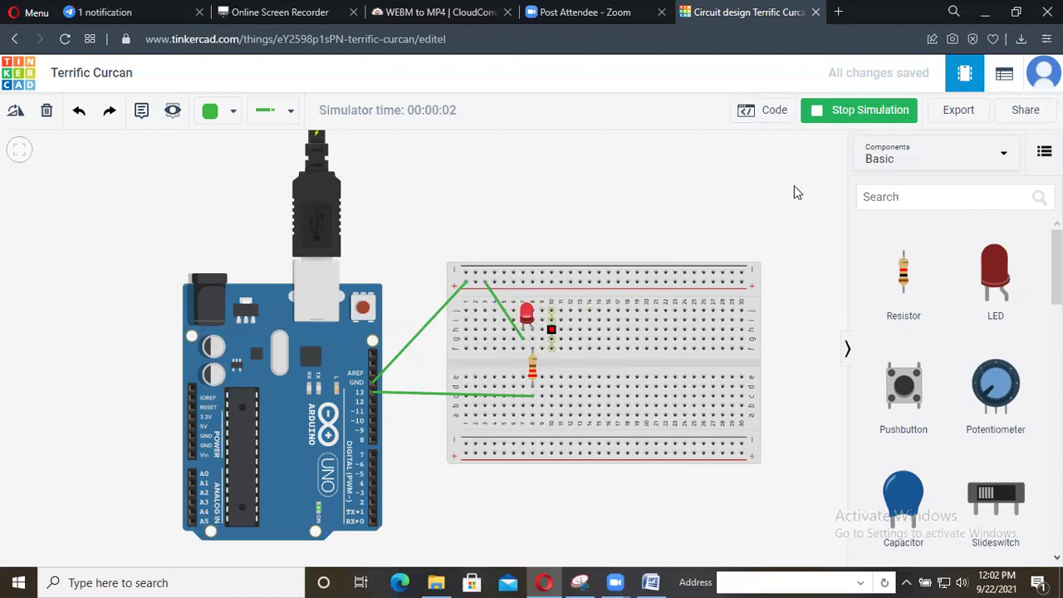
left_click(818, 122)
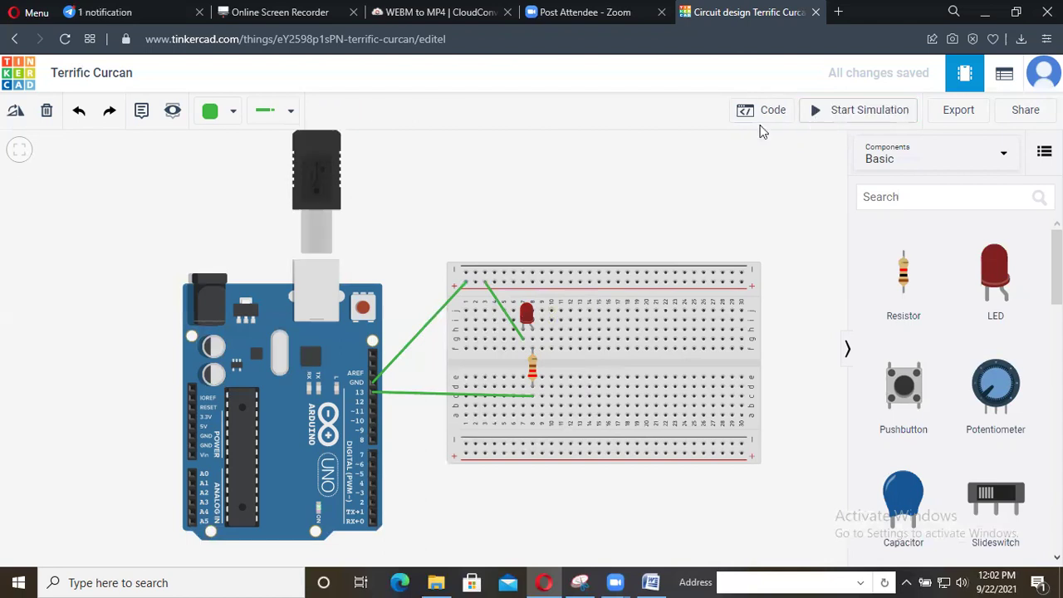
left_click(766, 111)
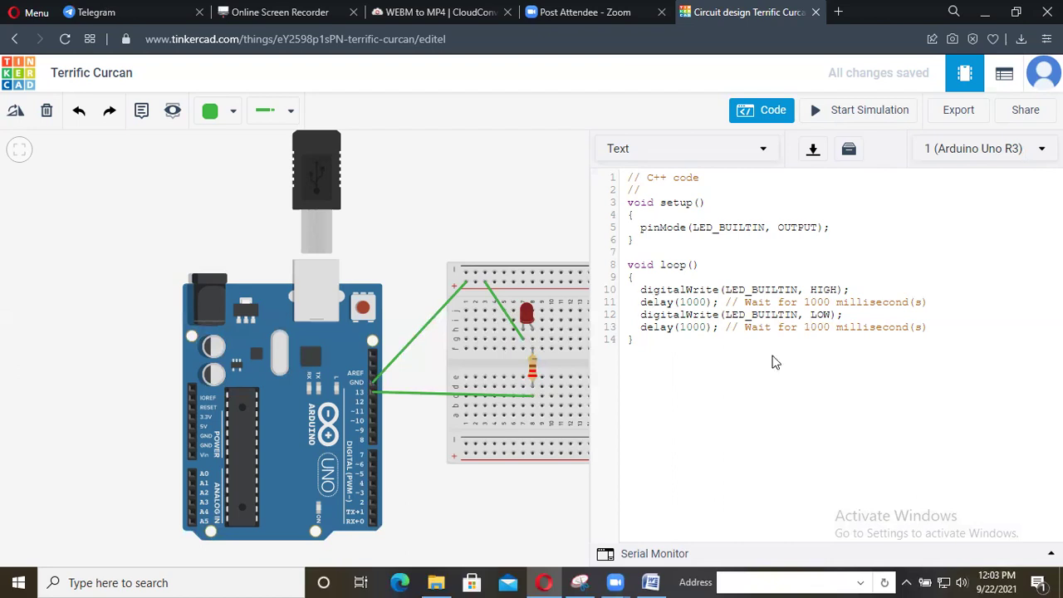
left_click(763, 109)
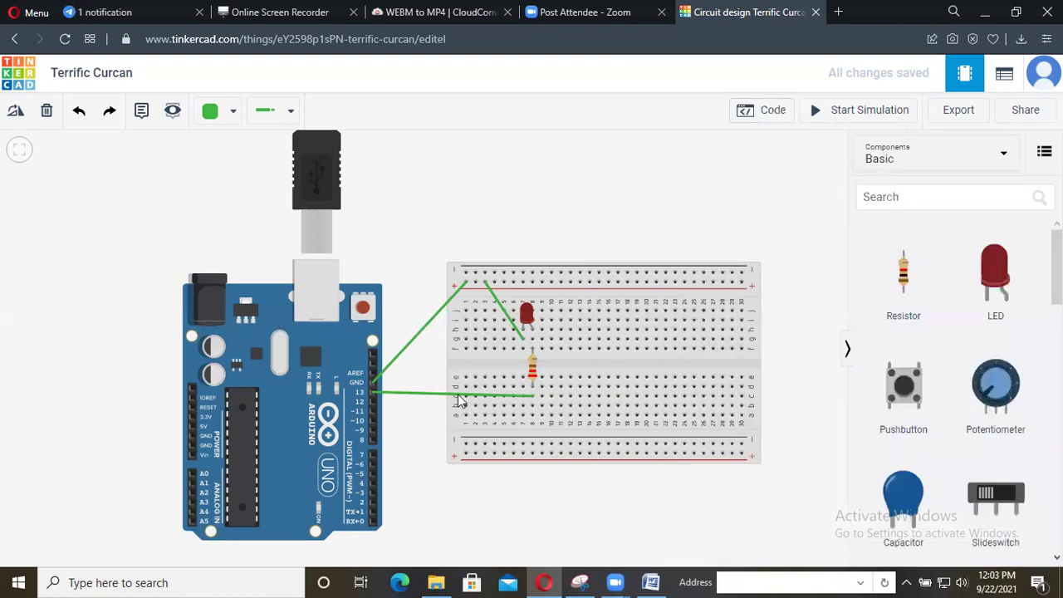
- Delete the wire between pin 13 and the resistor and connect the resistor's lower end to digital pin 7 instead
left_click(461, 398)
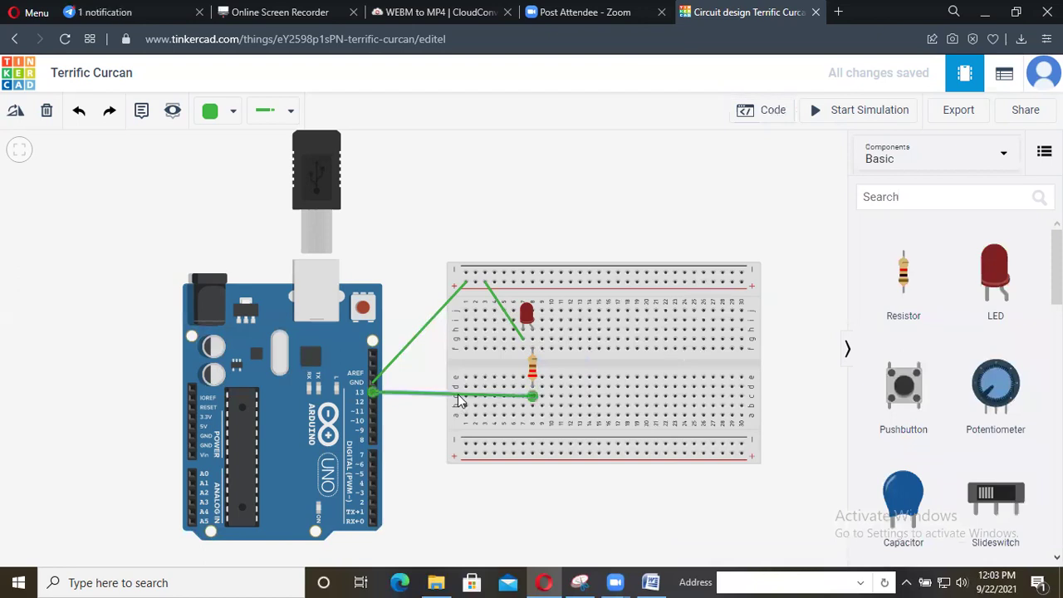
key("Delete")
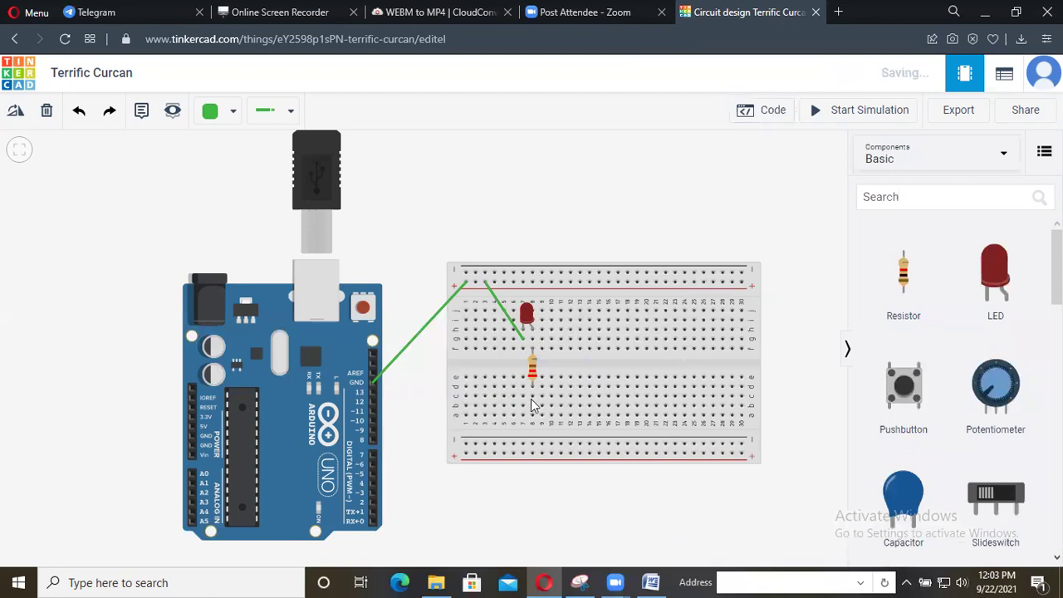
left_click(530, 399)
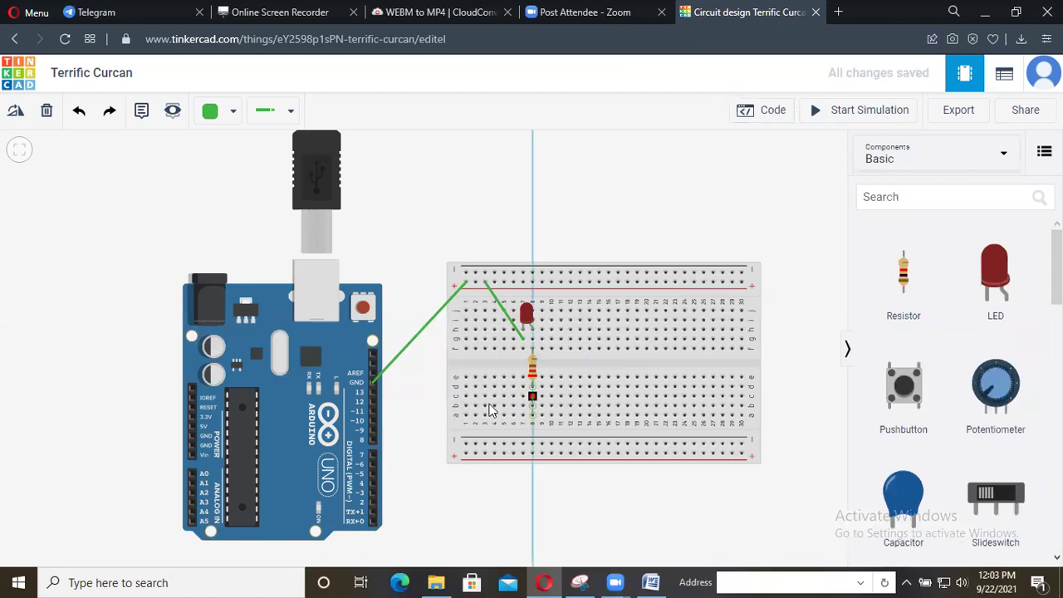
left_click(374, 453)
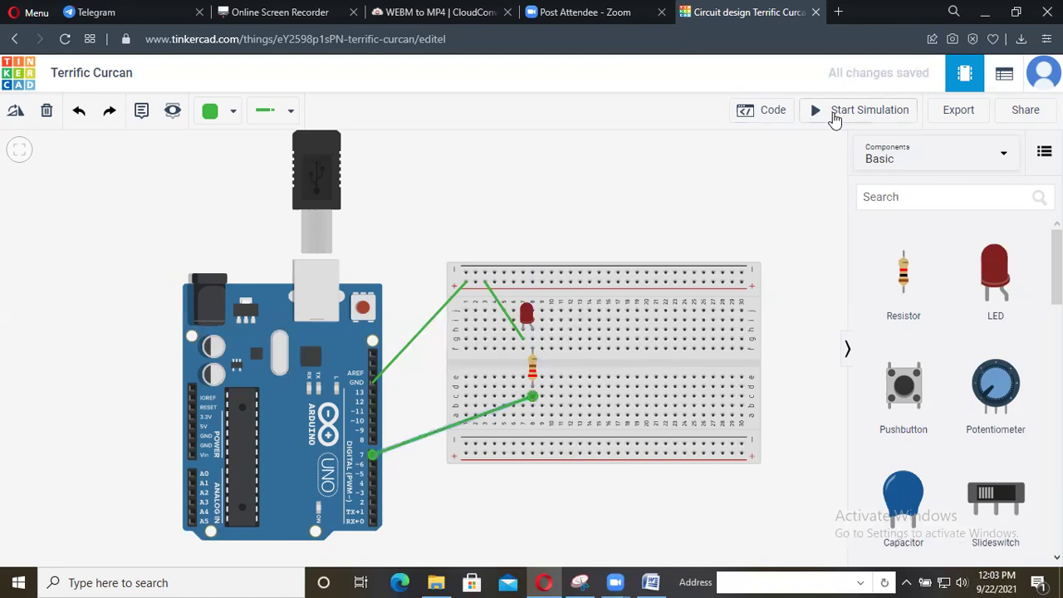
- Run the simulation with the resistor wired to pin 7 and stop it
left_click(835, 118)
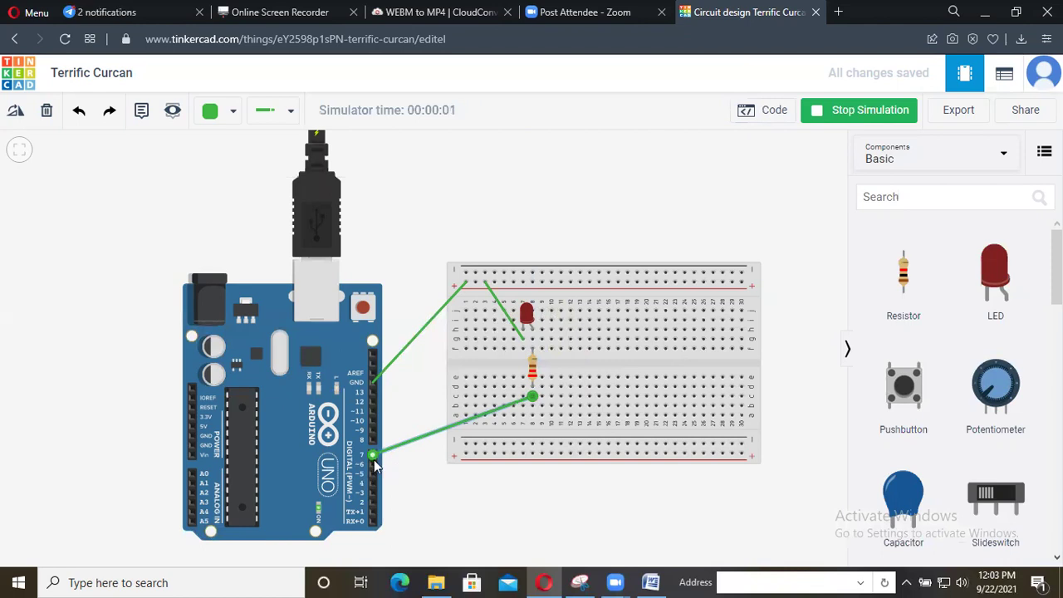
left_click(851, 120)
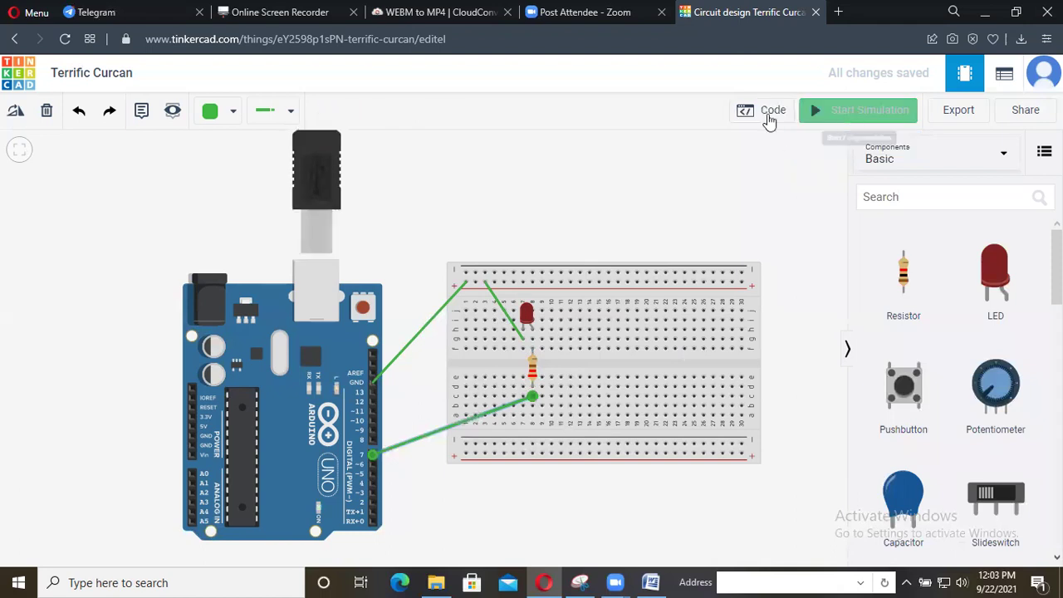
- Open the code editor and replace LED_BUILTIN with 7 in the pinMode statement
left_click(769, 116)
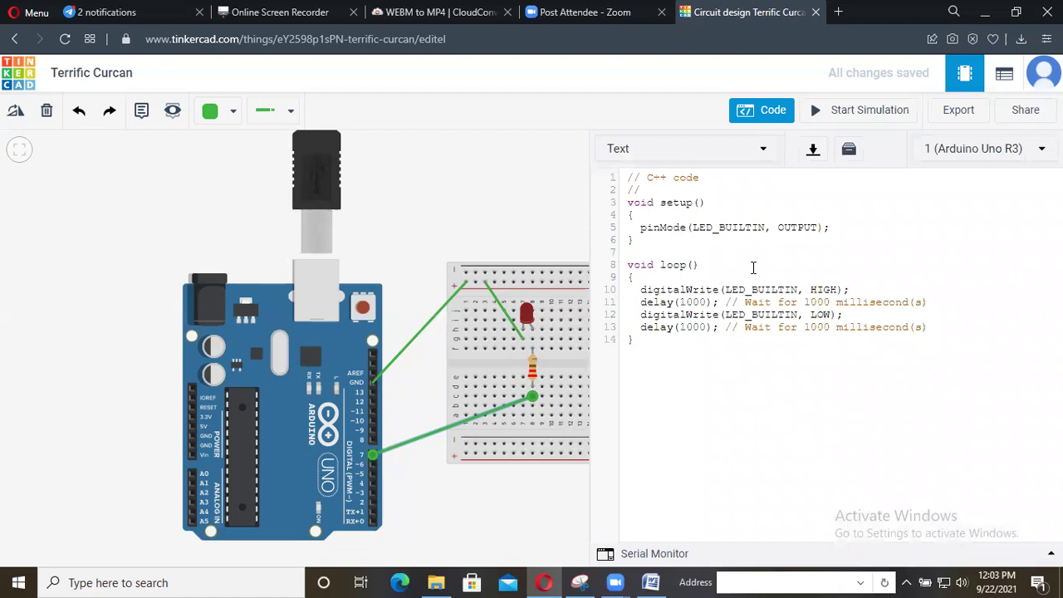
key("BackSpace")
key("BackSpace")
key("BackSpace")
key("BackSpace")
key("BackSpace")
key("BackSpace")
key("BackSpace")
key("BackSpace")
key("BackSpace")
key("BackSpace")
key("BackSpace")
type("7")
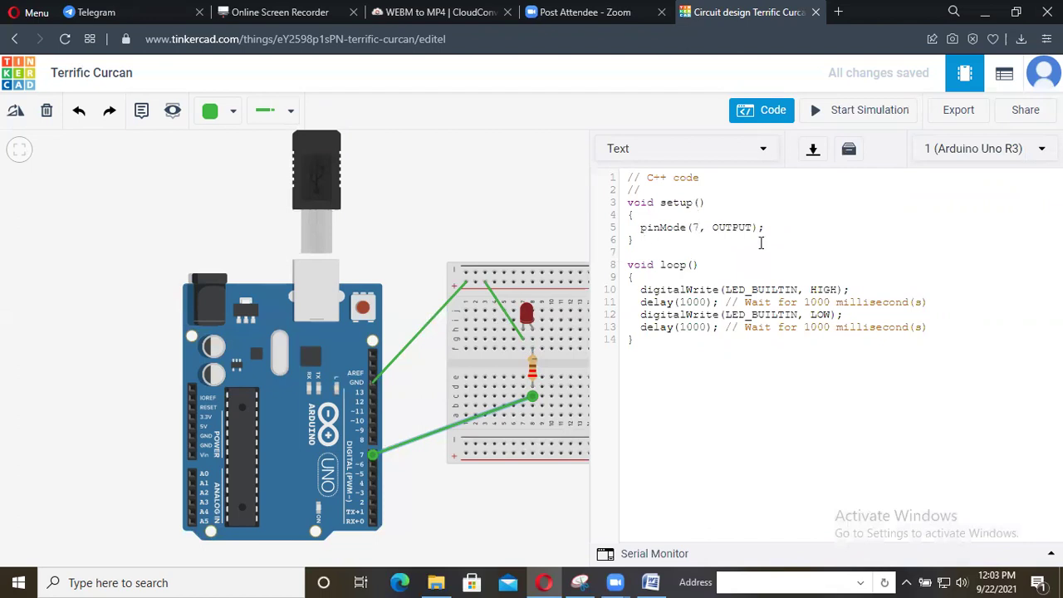
- Replace LED_BUILTIN with 7 in the digitalWrite statement that sets the output HIGH
left_click(799, 290)
key("BackSpace")
key("BackSpace")
key("BackSpace")
key("BackSpace")
key("BackSpace")
key("BackSpace")
key("BackSpace")
key("BackSpace")
key("BackSpace")
key("BackSpace")
key("BackSpace")
type("7")
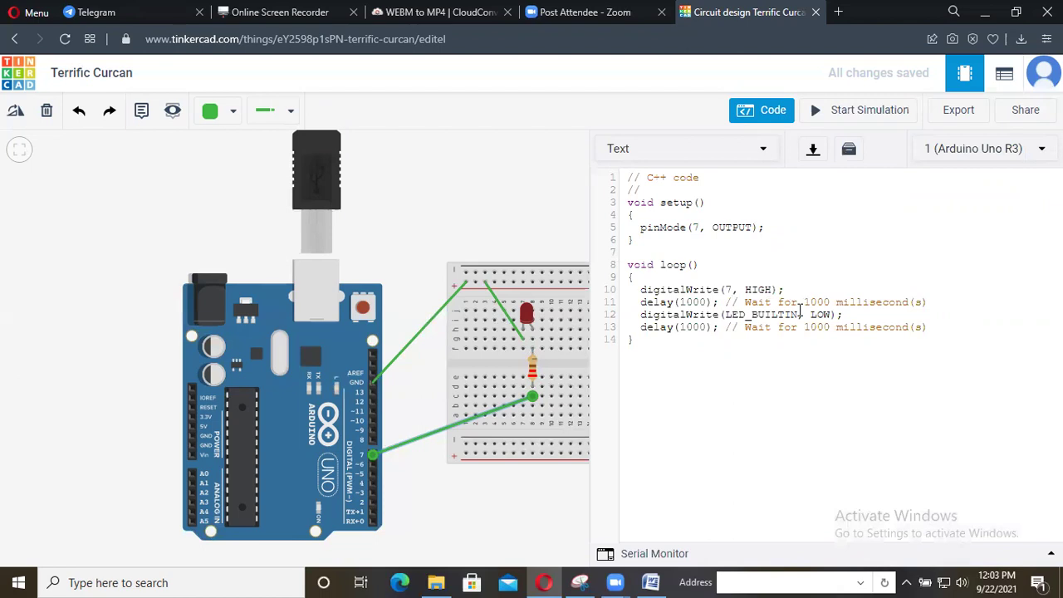
- Replace LED_BUILTIN with 7 in the digitalWrite statement that sets the output LOW, and run the simulation
left_click(800, 315)
key("BackSpace")
key("BackSpace")
key("BackSpace")
key("BackSpace")
key("BackSpace")
key("BackSpace")
key("BackSpace")
key("BackSpace")
key("BackSpace")
key("BackSpace")
key("BackSpace")
type("7")
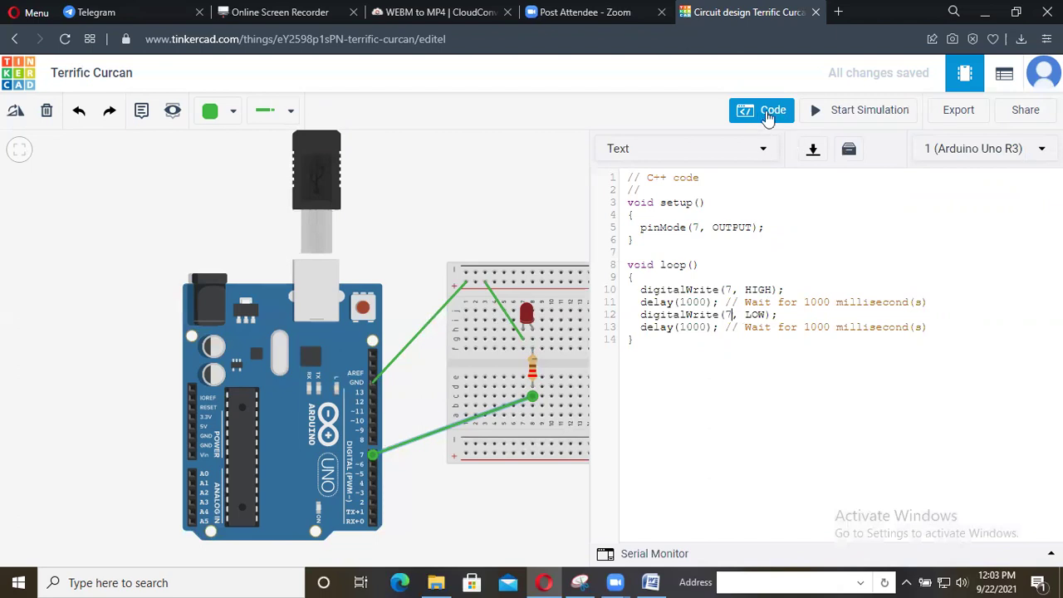
left_click(837, 109)
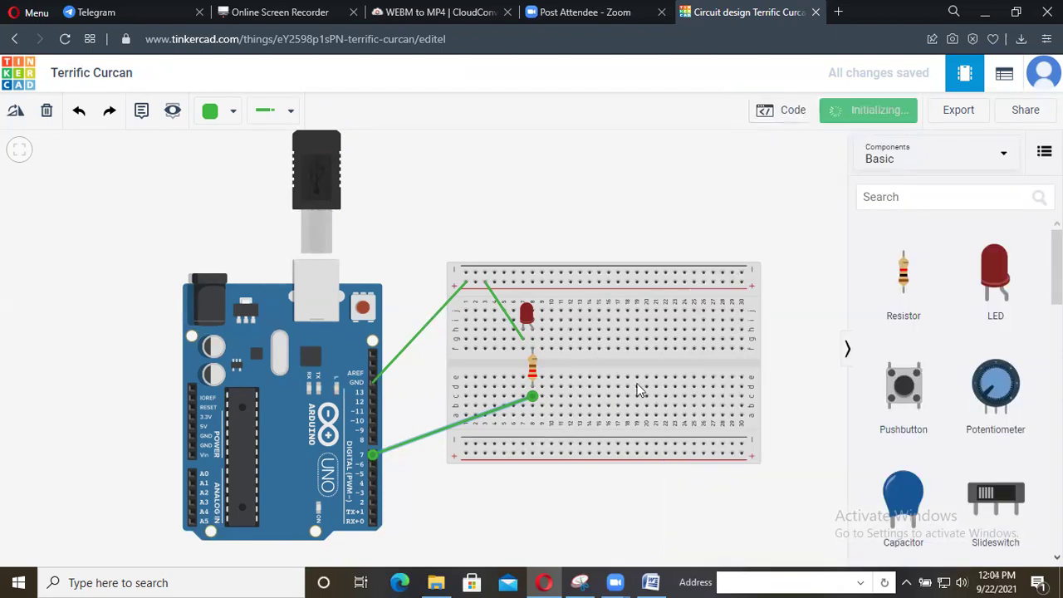
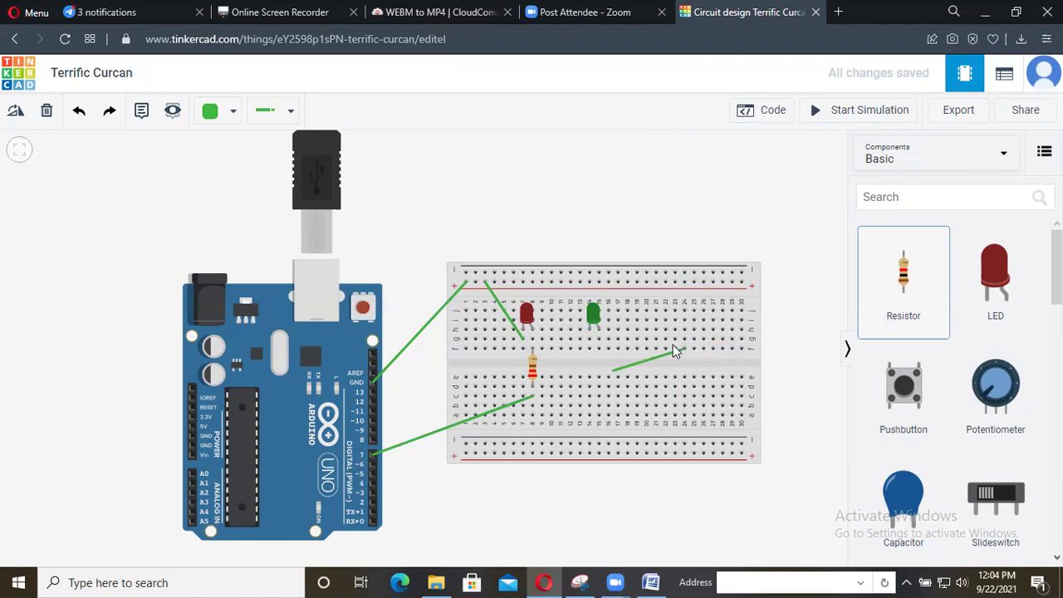
- Place a second resistor on the breadboard below the green LED's right leg and set its resistance to 220 Ω
left_click(693, 351)
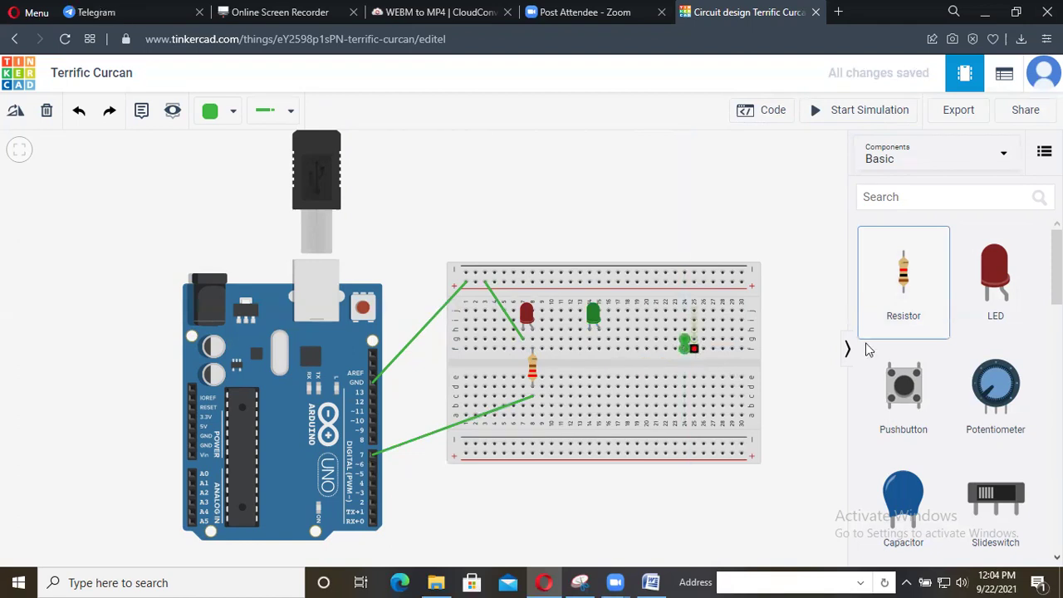
key("Escape")
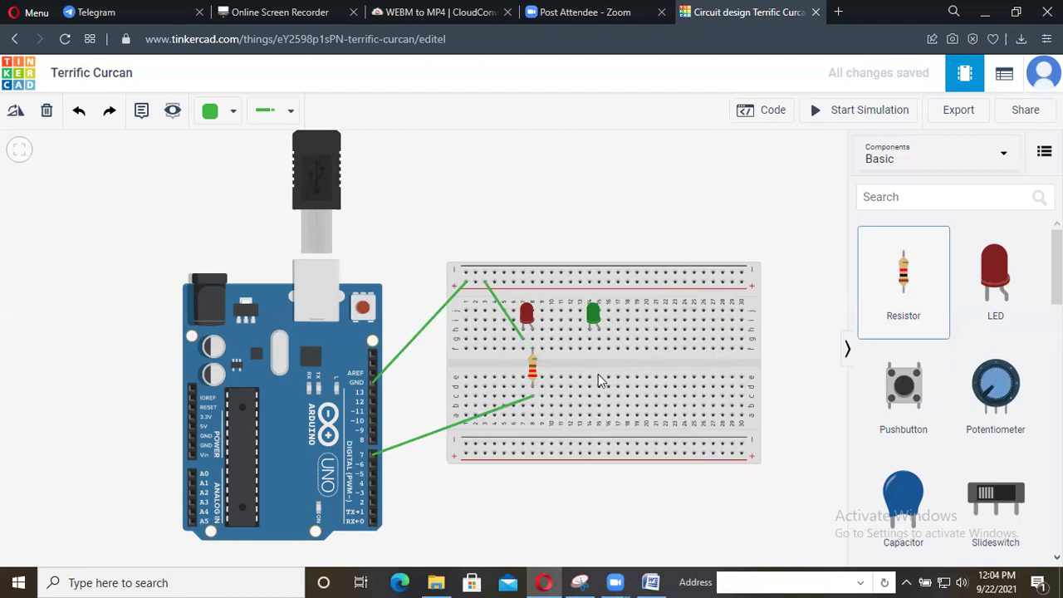
left_click_drag(598, 368, 598, 364)
left_click(734, 207)
double_click(733, 208)
type("270")
key("BackSpace")
key("BackSpace")
type("20")
left_click(824, 212)
left_click(818, 286)
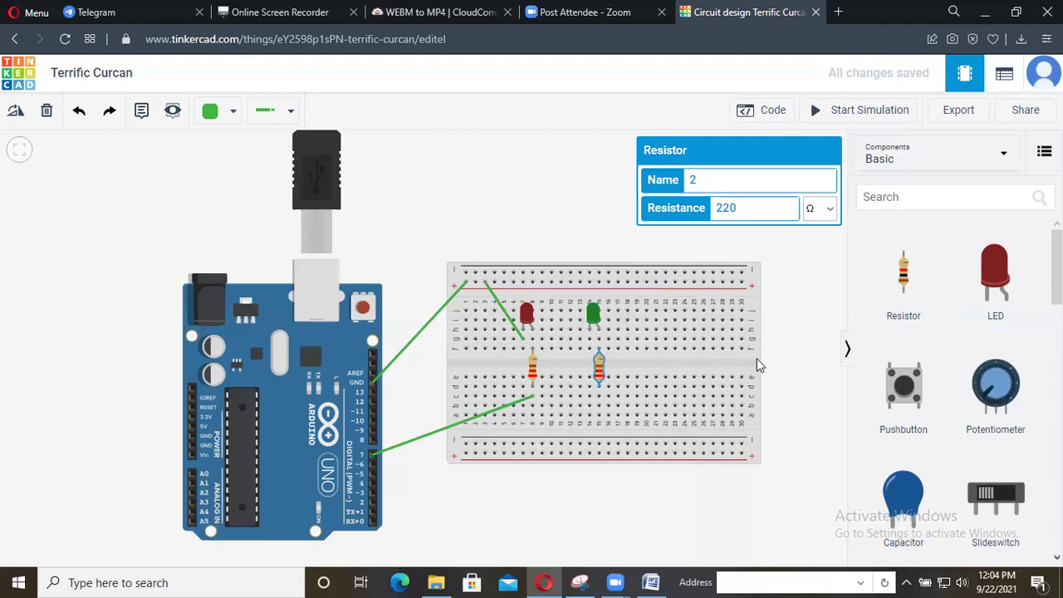
key("Escape")
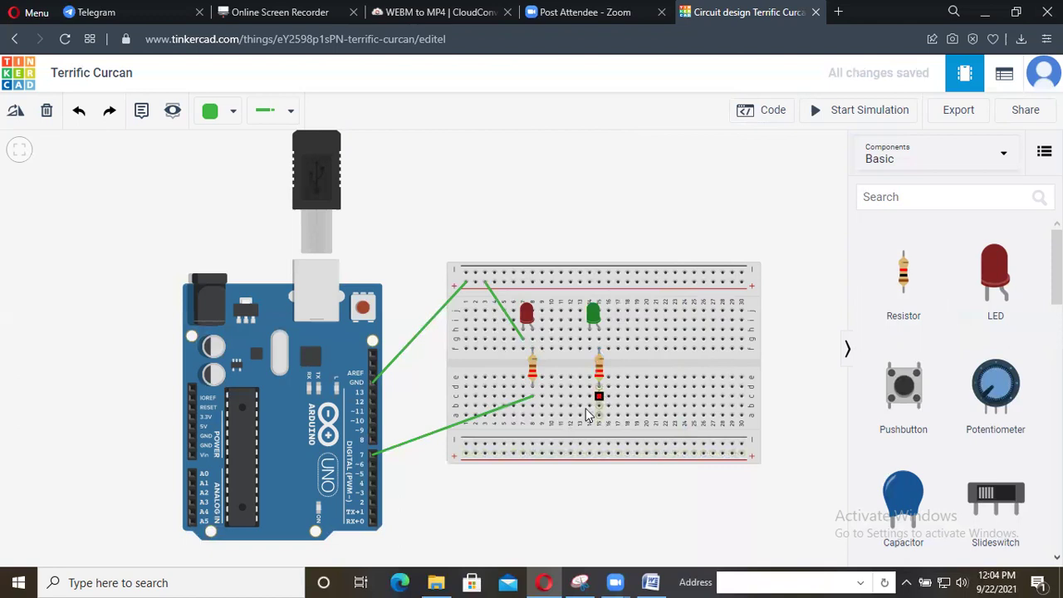
- Wire the second resistor's lower end to digital pin 4 and the green LED's left leg to the rail connected to GND
left_click(535, 430)
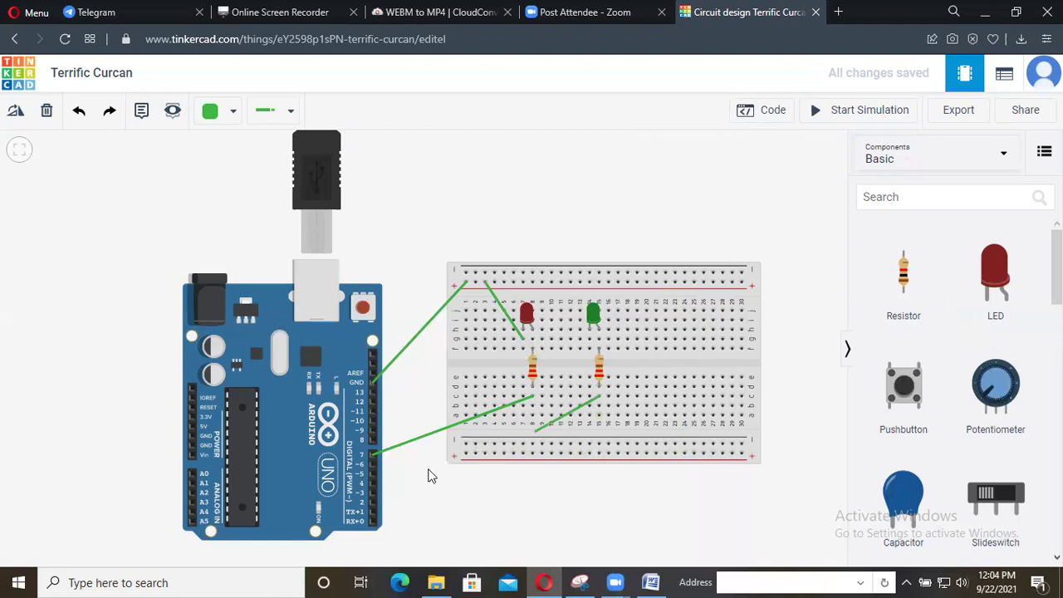
left_click(372, 482)
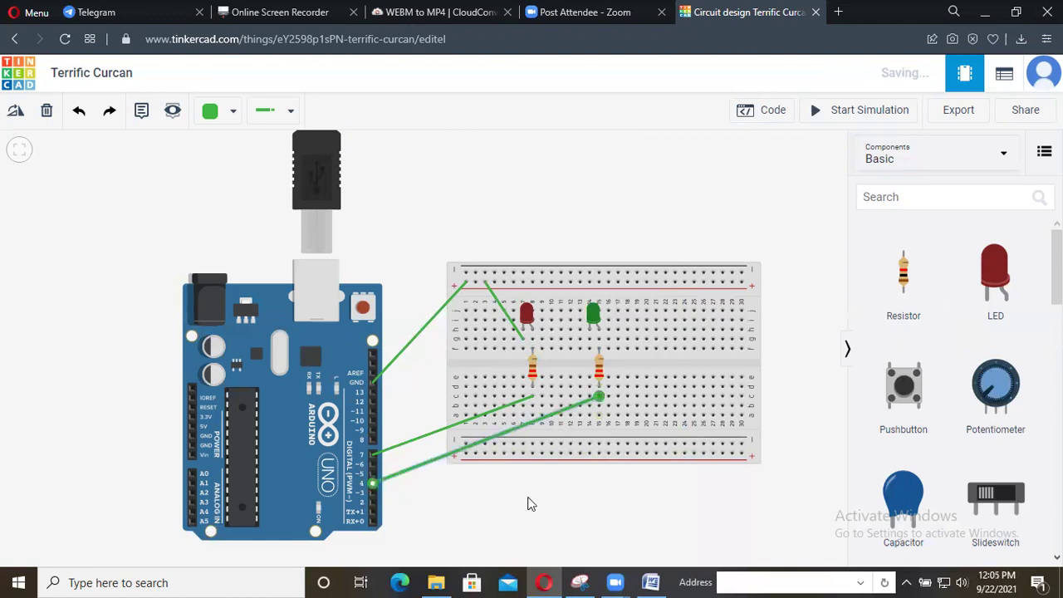
left_click(590, 339)
left_click(551, 283)
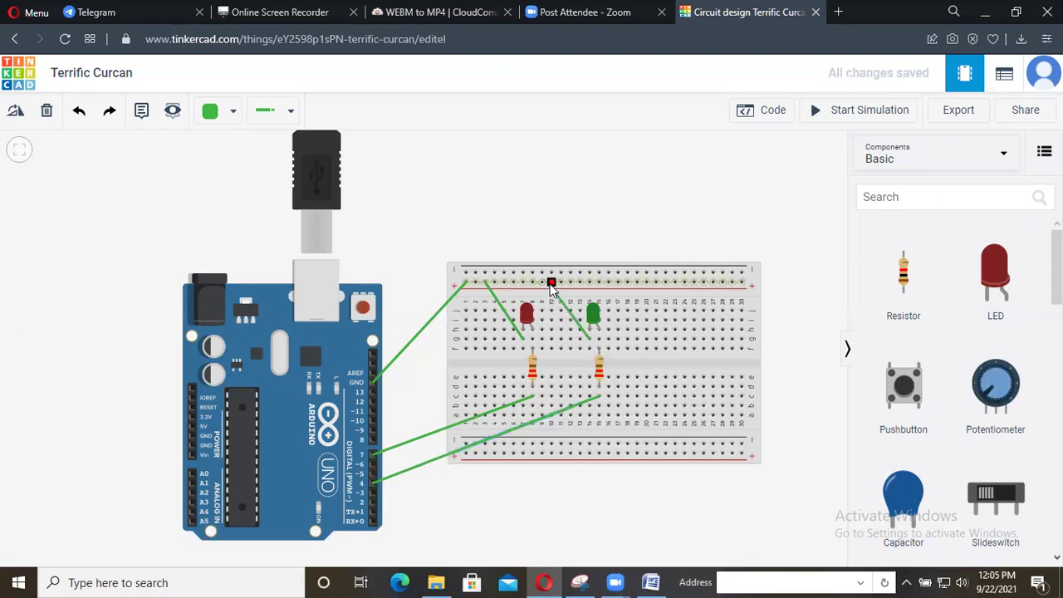
left_click(552, 283)
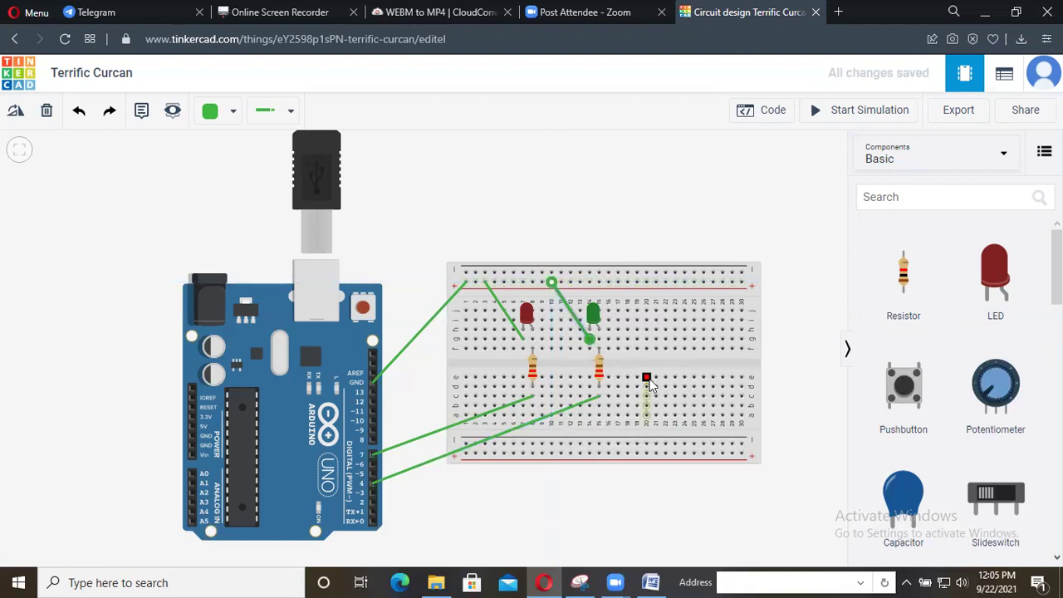
- Run the simulation with the pin 7 code to check how both LEDs behave, and stop it
left_click(769, 118)
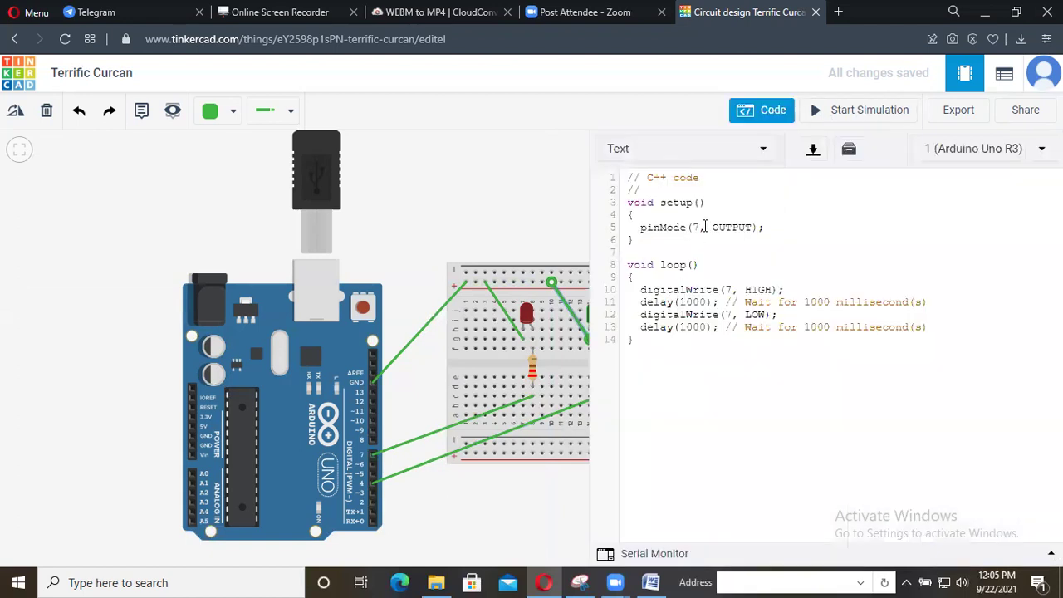
left_click(850, 114)
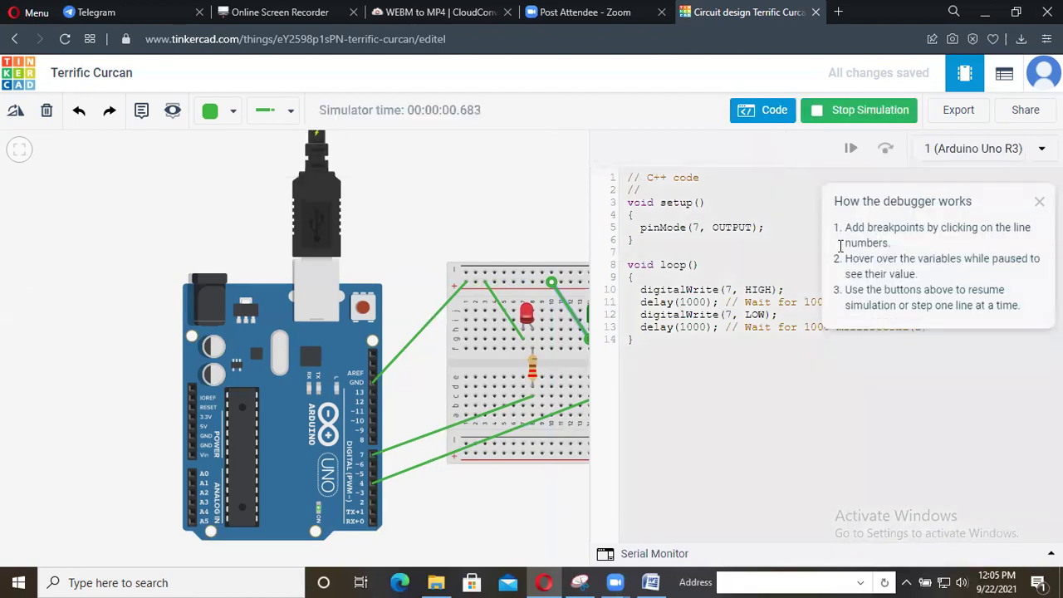
left_click(737, 249)
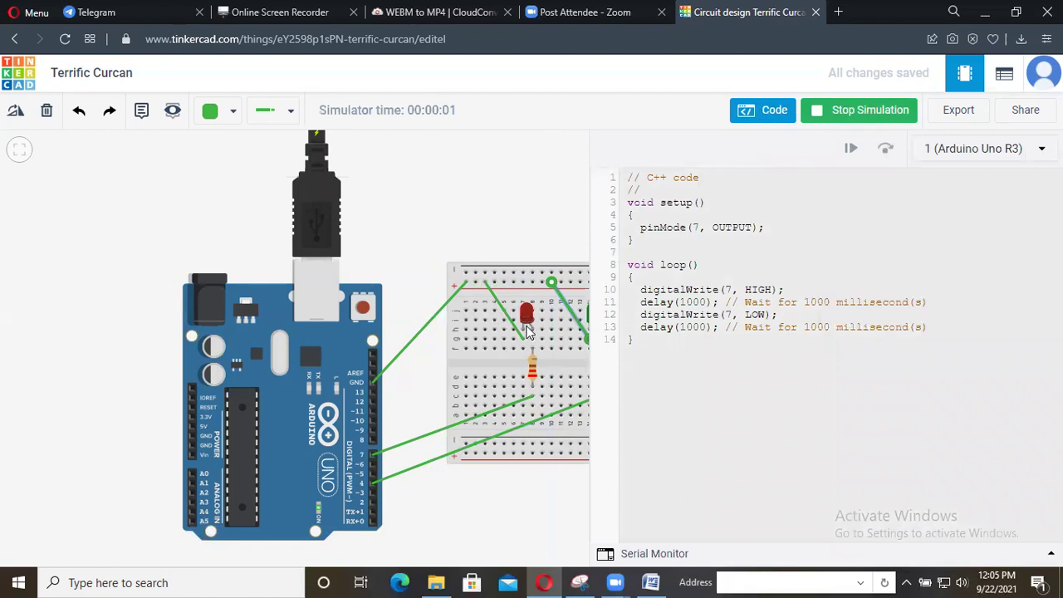
left_click(604, 333)
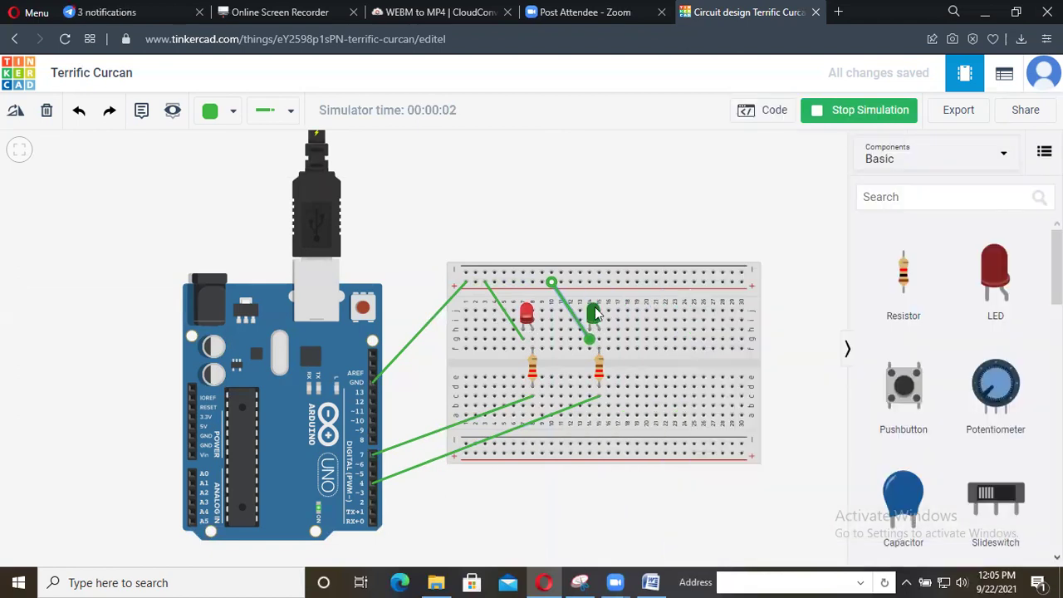
left_click(849, 119)
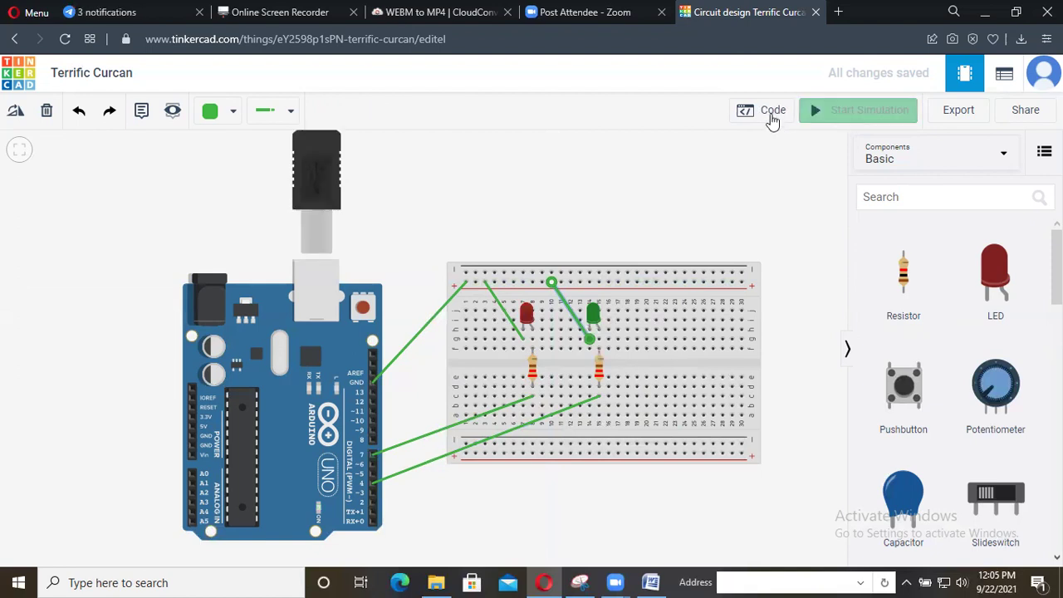
- Duplicate the pinMode(7, OUTPUT) line in setup and change the copy's pin to 4
left_click(771, 112)
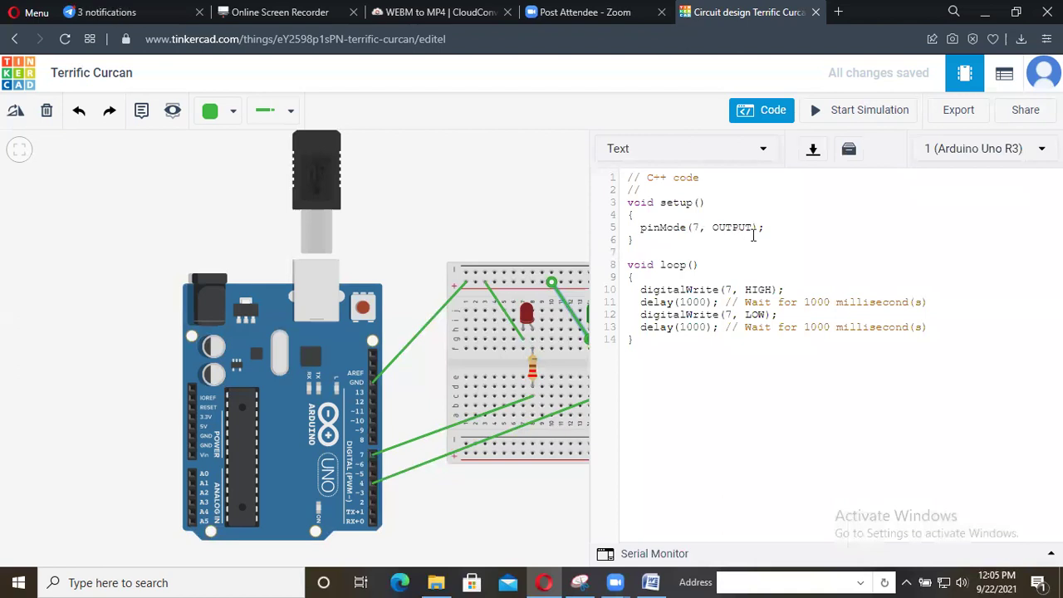
left_click_drag(771, 227, 639, 226)
key("ctrl+c")
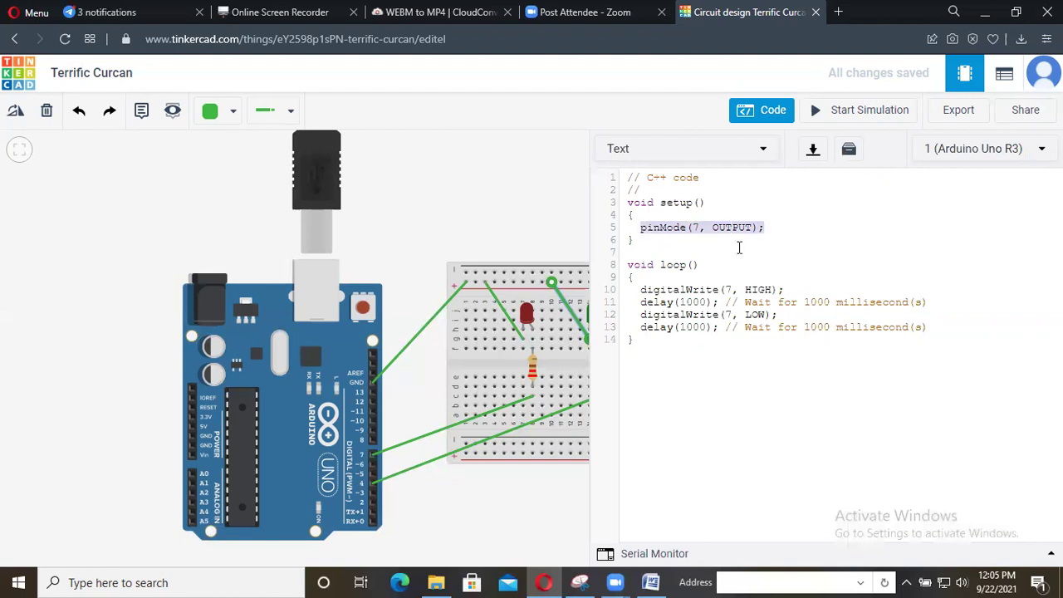
left_click(770, 233)
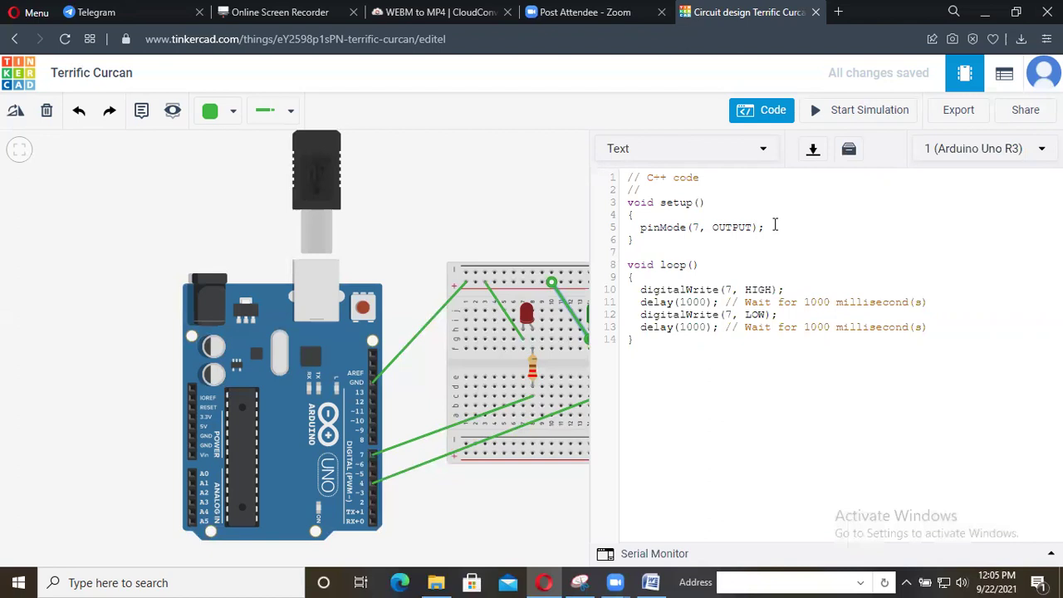
key("Return")
key("ctrl+v")
left_click(696, 241)
key("Delete")
type("4")
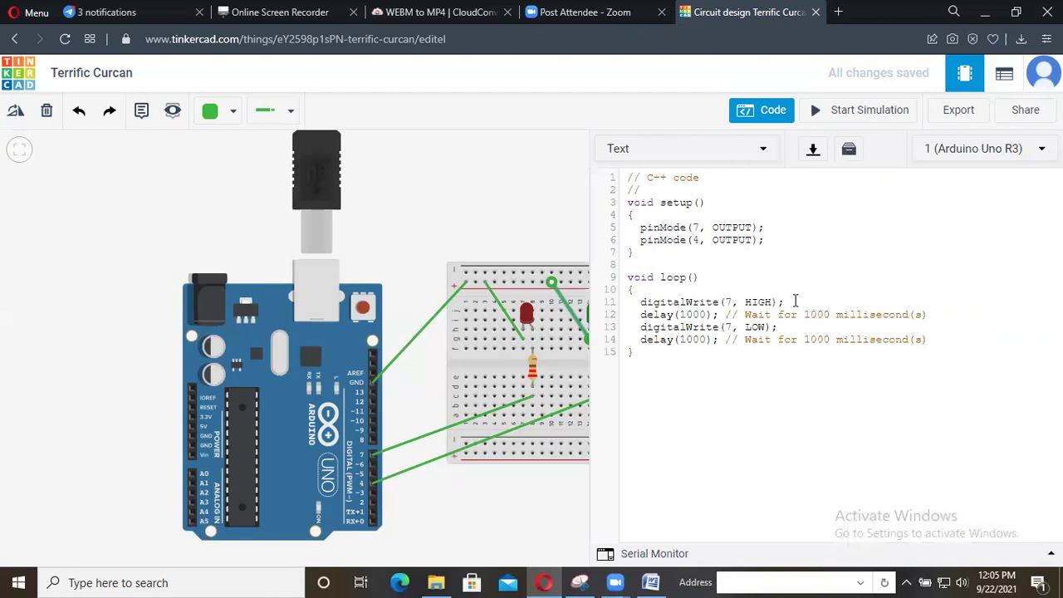
- Duplicate the digitalWrite(7, HIGH) line directly below itself and change the copy to digitalWrite(4, LOW)
left_click(641, 303)
key("shift+End")
key("ctrl+c")
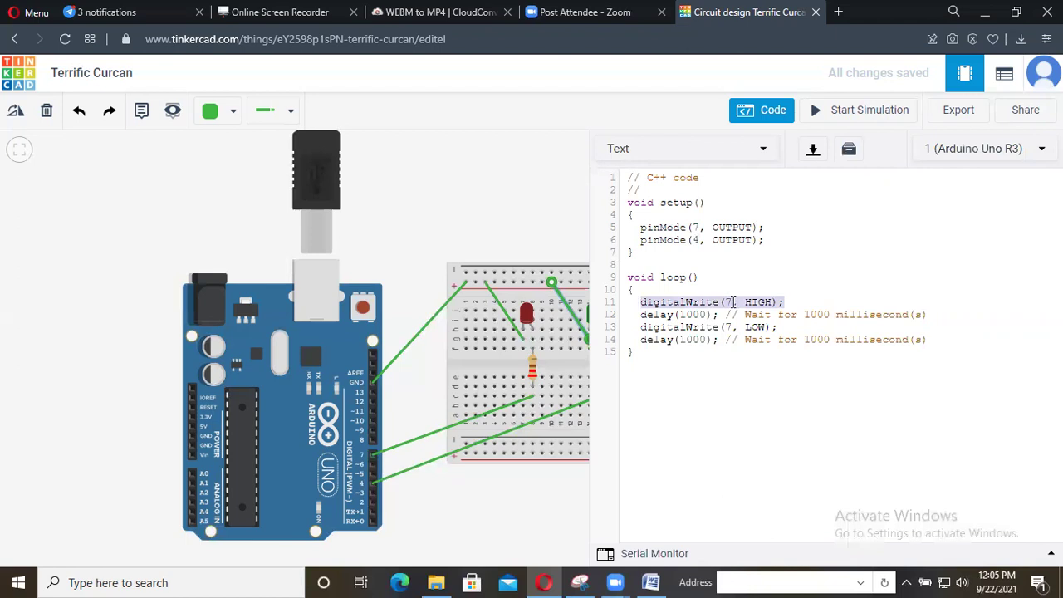
left_click(795, 303)
key("Return")
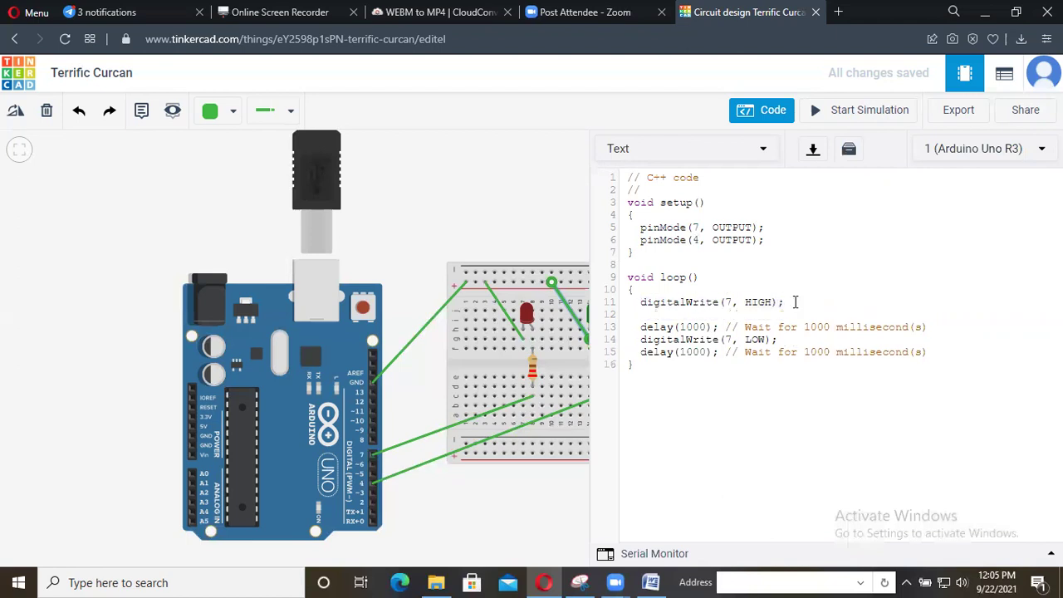
key("ctrl+v")
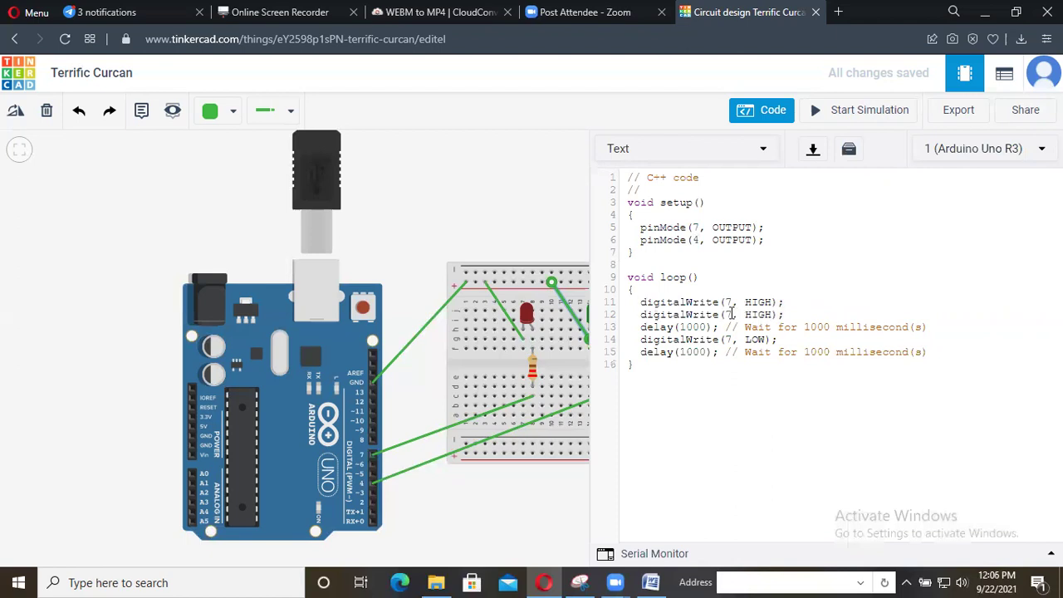
left_click(732, 315)
key("BackSpace")
type("4")
left_click(773, 316)
key("BackSpace")
key("BackSpace")
key("BackSpace")
key("BackSpace")
type("LOW")
- Add the line digitalWrite(4, HIGH) below digitalWrite(7, LOW) by pasting the copied statement and changing its pin
key("Return")
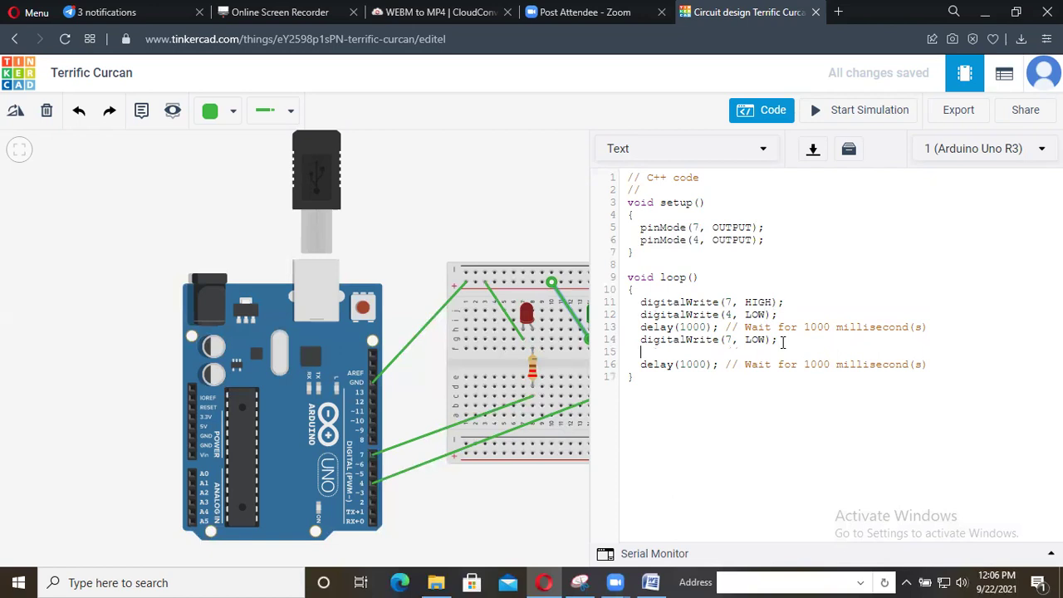
key("ctrl+v")
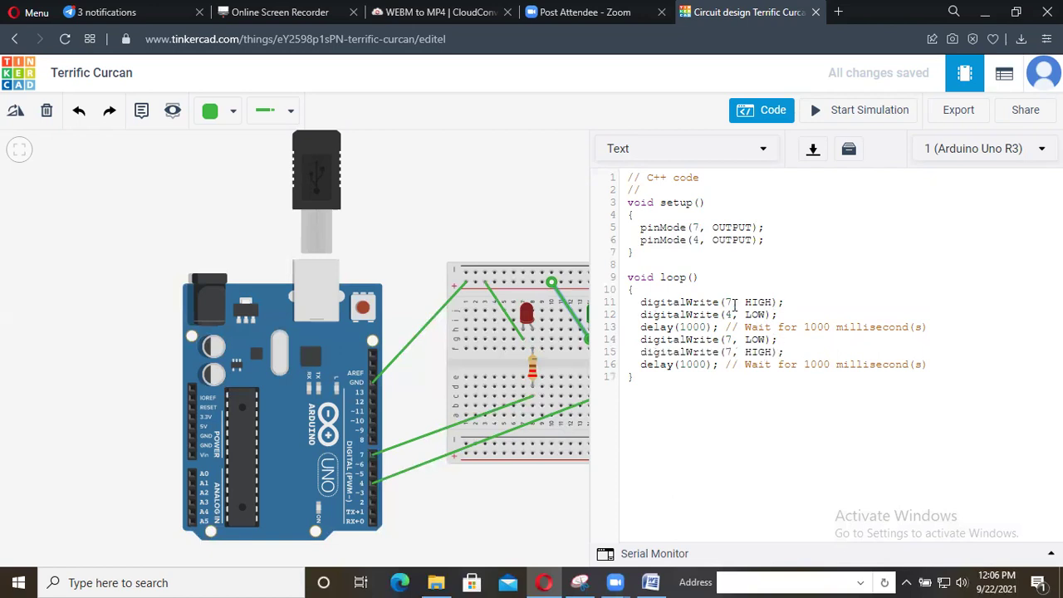
double_click(732, 351)
type("4")
- Close the code editor, run the simulation to check the two LEDs alternating, and stop it
left_click(764, 117)
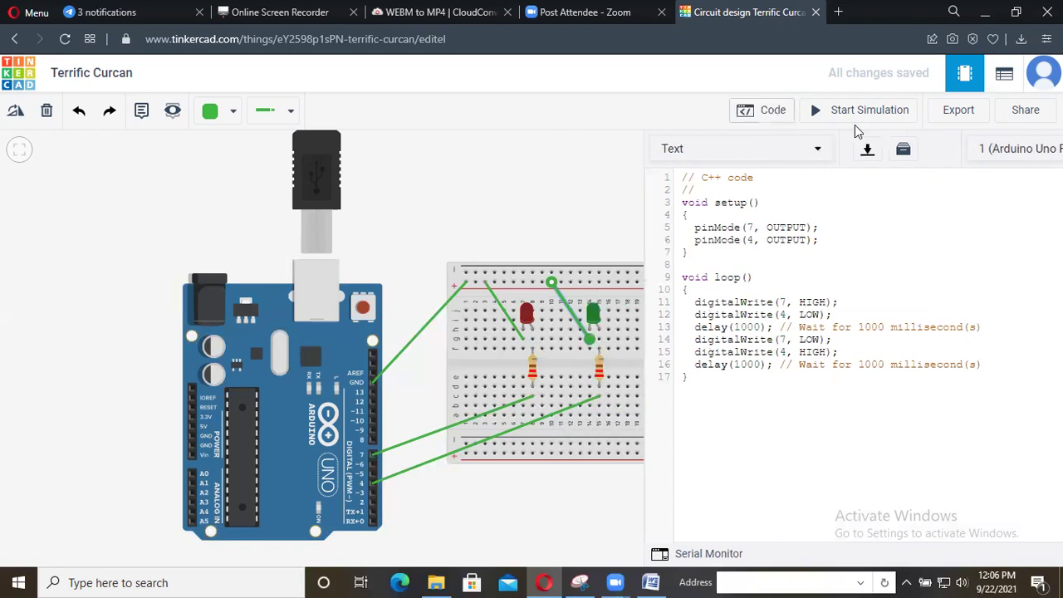
left_click(856, 116)
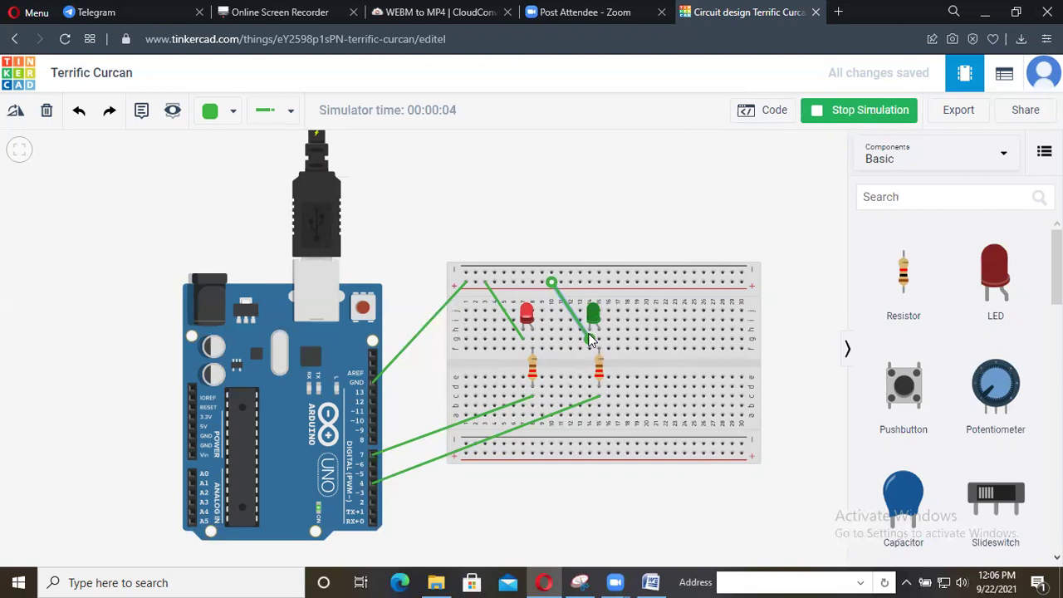
left_click(773, 114)
- Set both delay values in the loop to 2000 and run the simulation
left_click(773, 114)
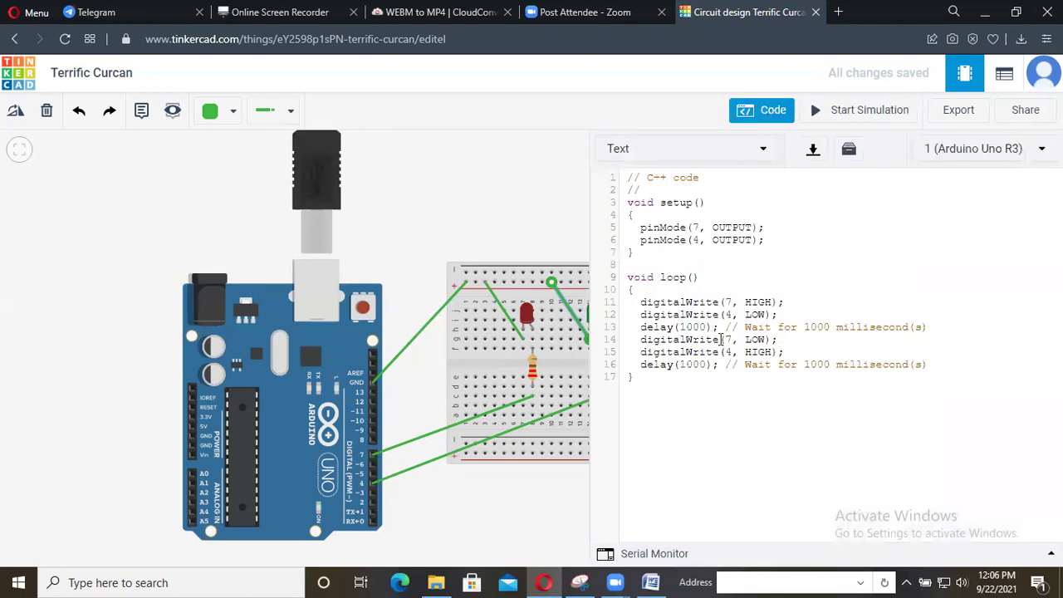
left_click(686, 328)
key("BackSpace")
type("2")
left_click(681, 364)
key("BackSpace")
type("2")
key("Delete")
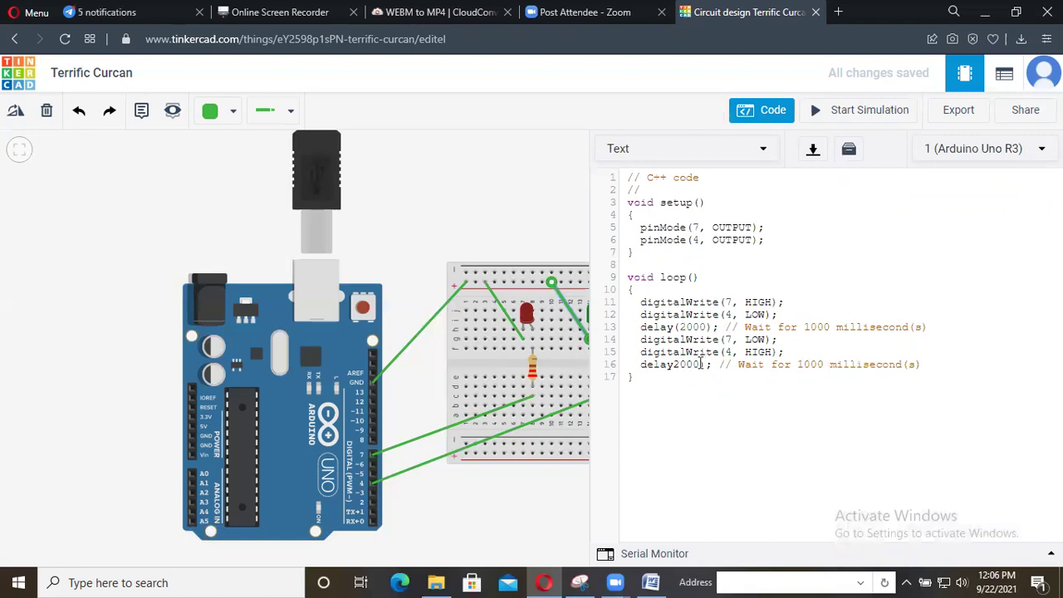
key("Left")
type("(")
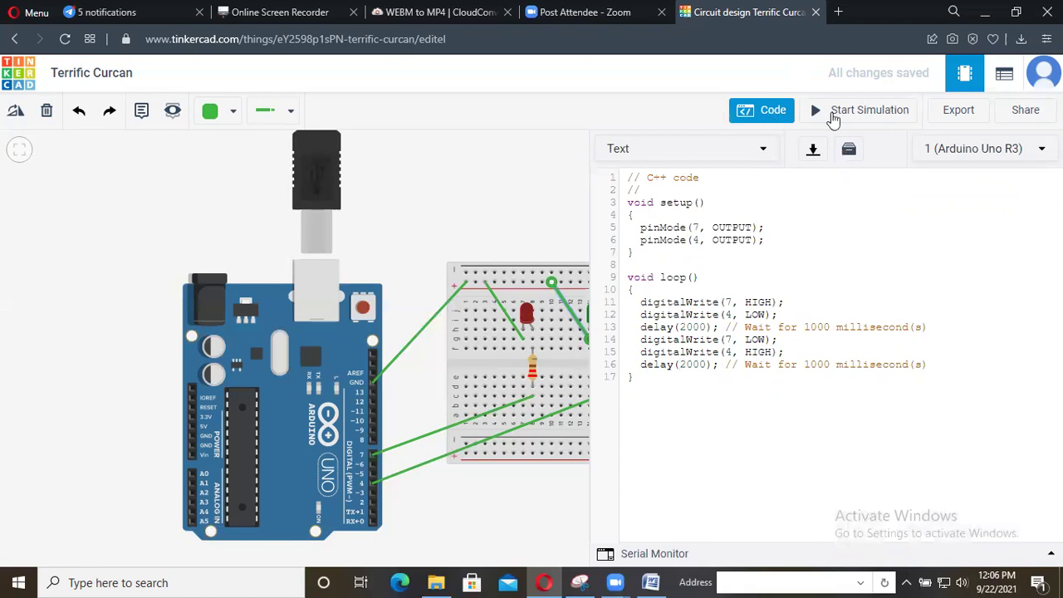
left_click(812, 107)
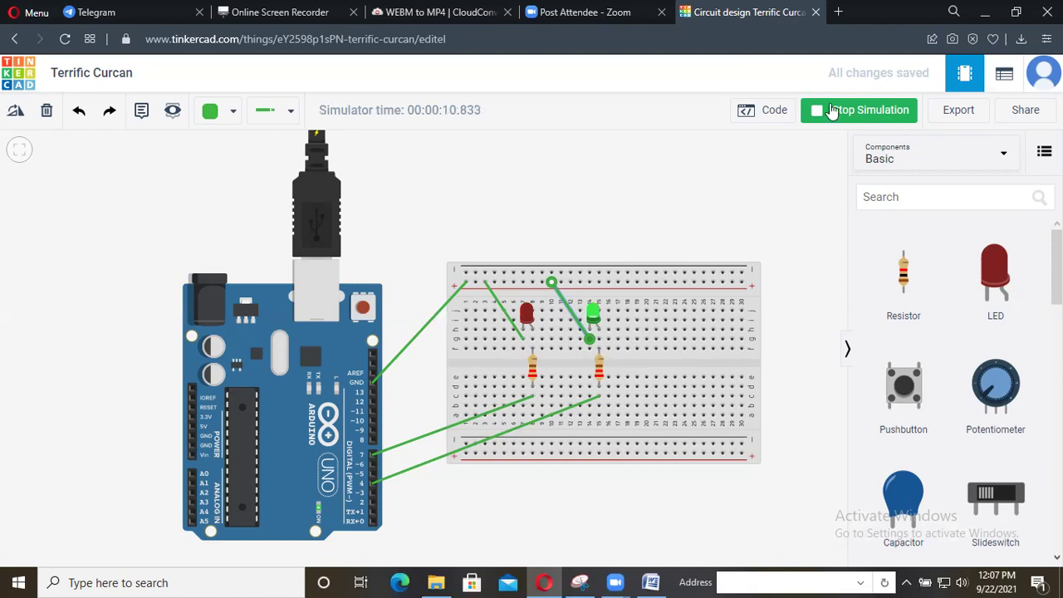
- Switch the code editor from Text to Blocks and accept clearing the text code
left_click(768, 112)
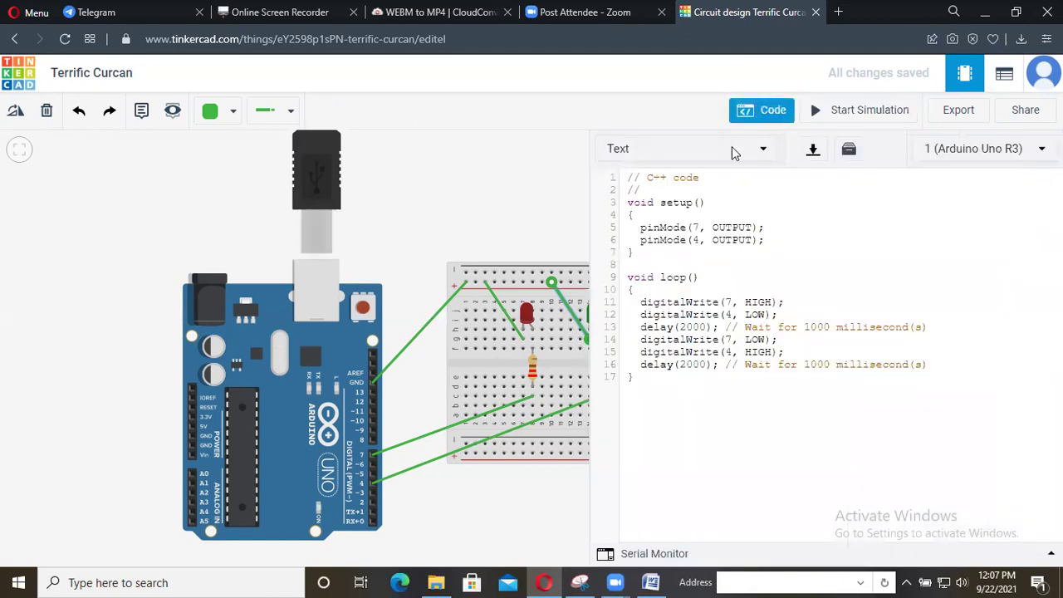
left_click(664, 154)
left_click(658, 180)
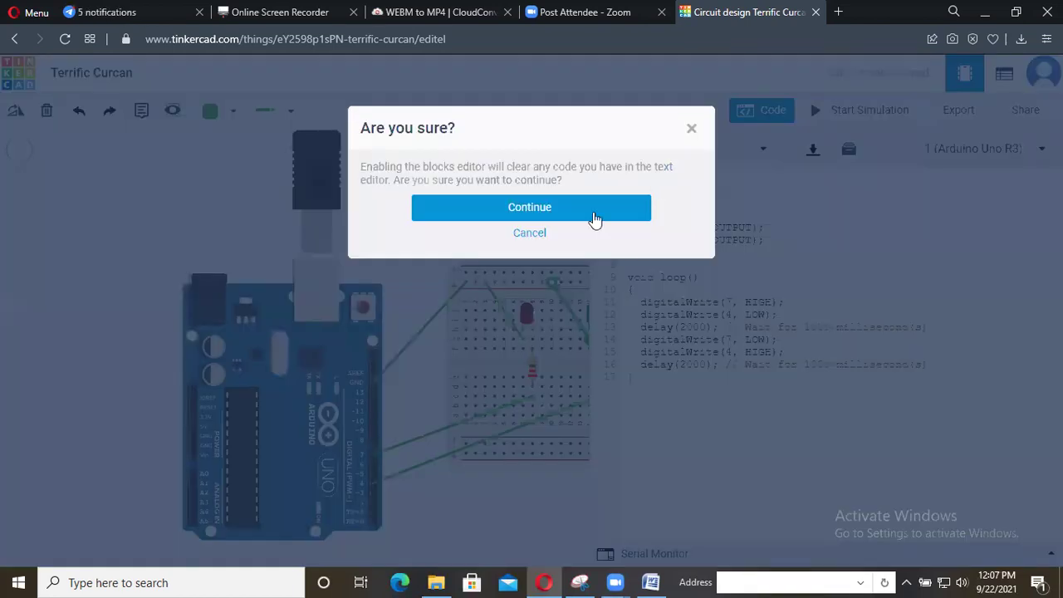
key("Return")
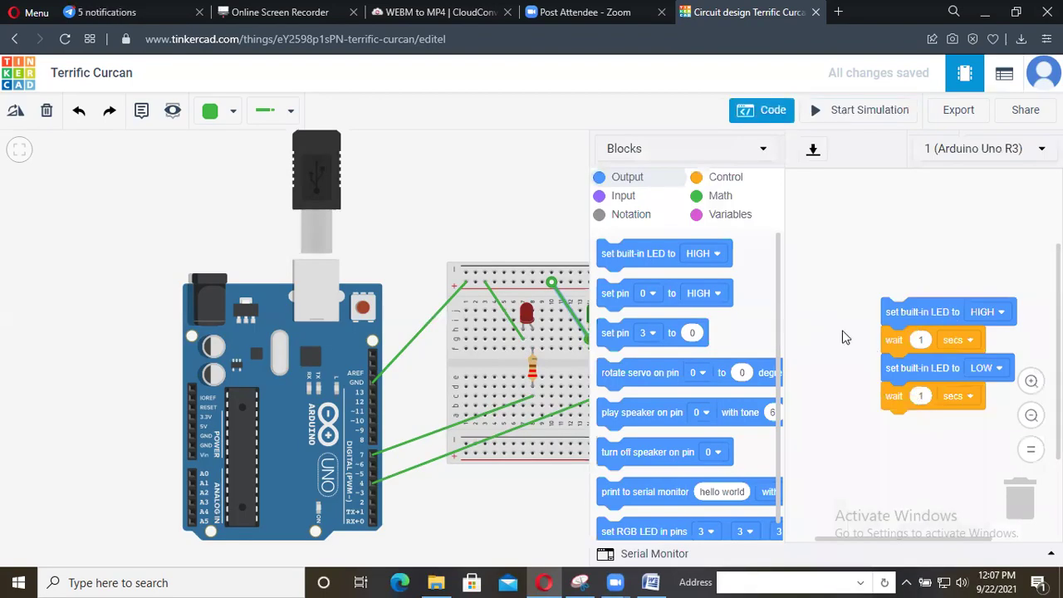
- Switch the program from Blocks back to Text and close the code editor
left_click(751, 151)
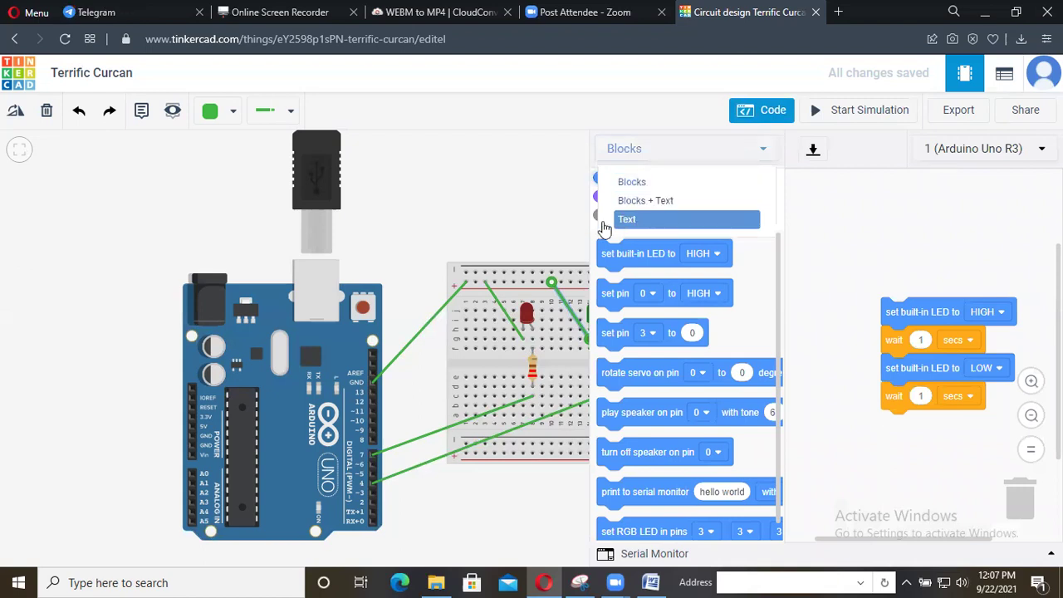
left_click(604, 221)
left_click(612, 226)
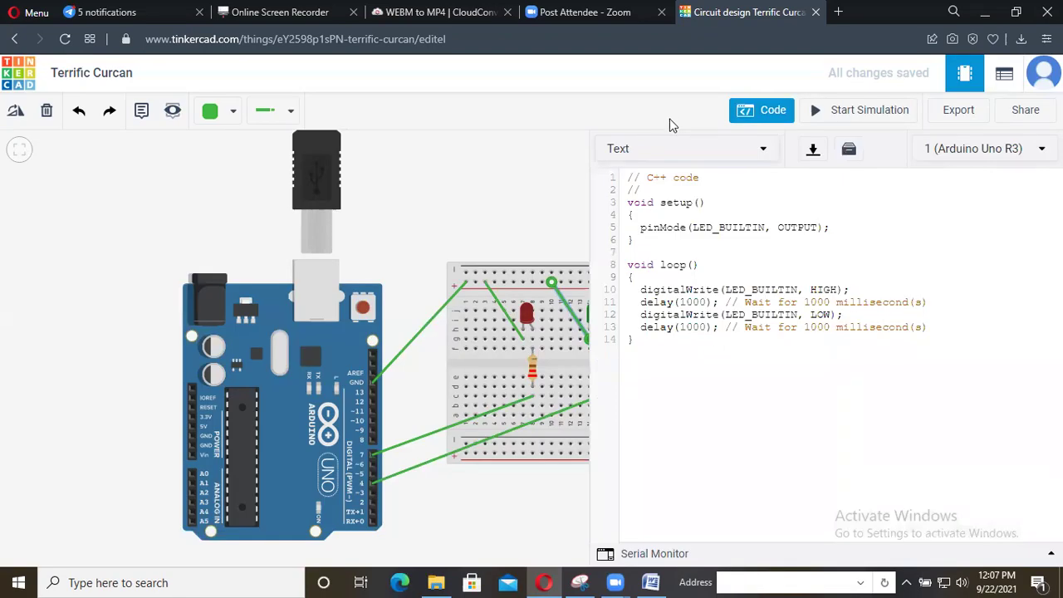
left_click(760, 117)
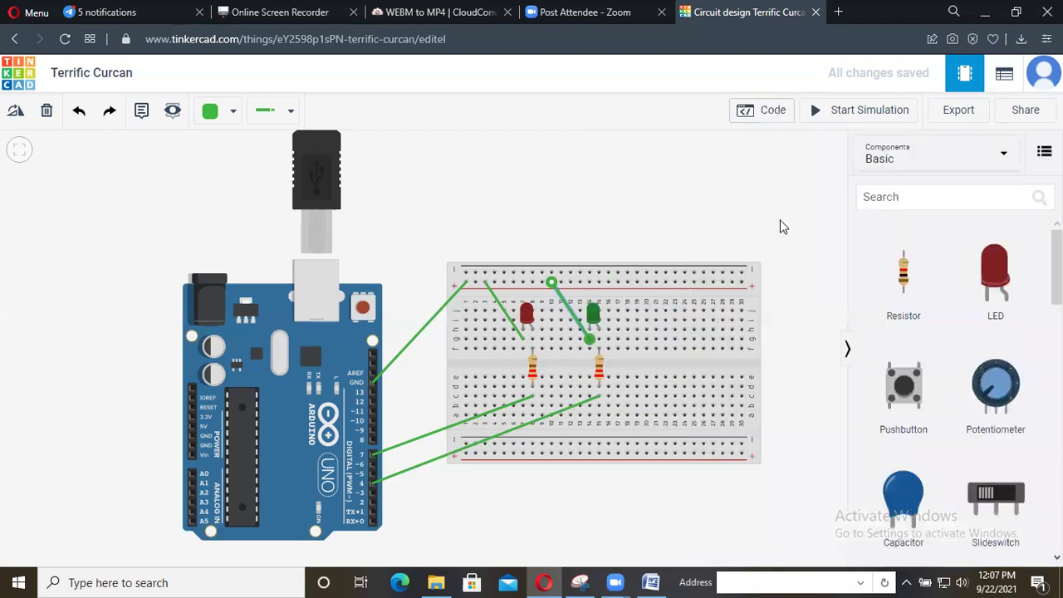